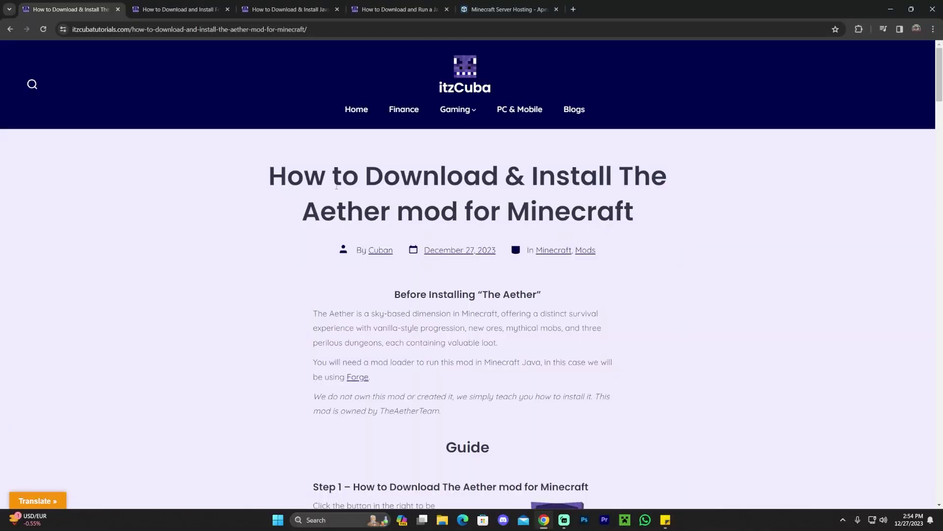
Skim the Aether guide and open The Aether's CurseForge download page
{"action": "left_click_drag", "start_coordinate": [302, 210], "coordinate": [380, 211]}
{"action": "left_click", "coordinate": [412, 215]}
{"action": "scroll", "coordinate": [399, 235], "scroll_direction": "down", "scroll_amount": 15}
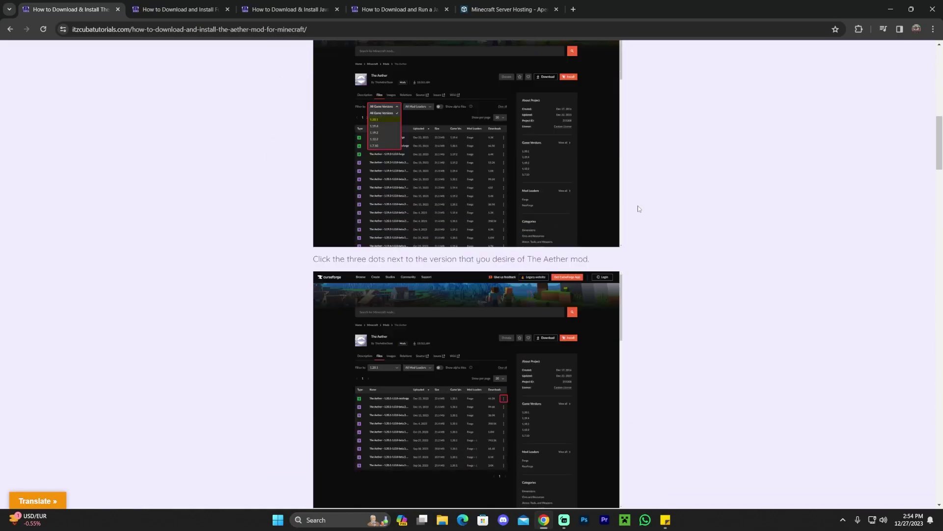
{"action": "scroll", "coordinate": [712, 216], "scroll_direction": "down", "scroll_amount": 10}
{"action": "scroll", "coordinate": [713, 216], "scroll_direction": "up", "scroll_amount": 7}
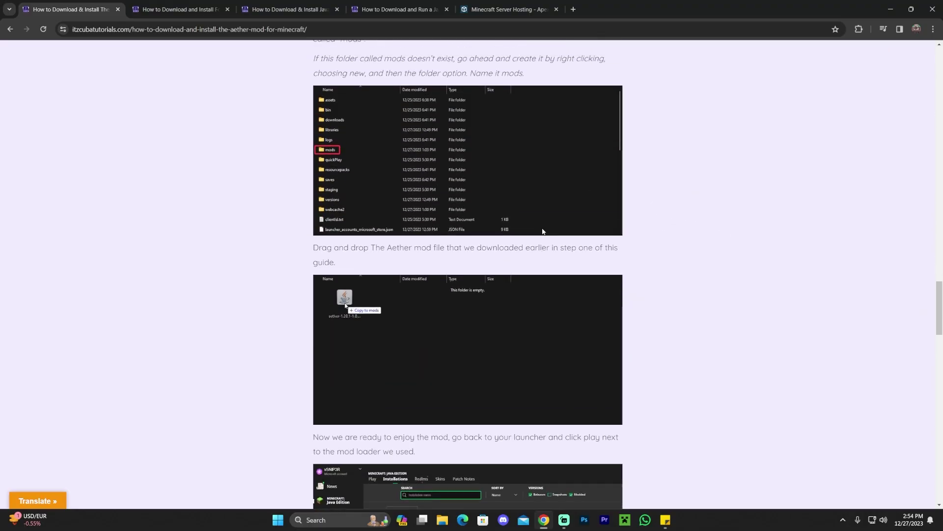
{"action": "left_click_drag", "start_coordinate": [936, 246], "coordinate": [941, 89]}
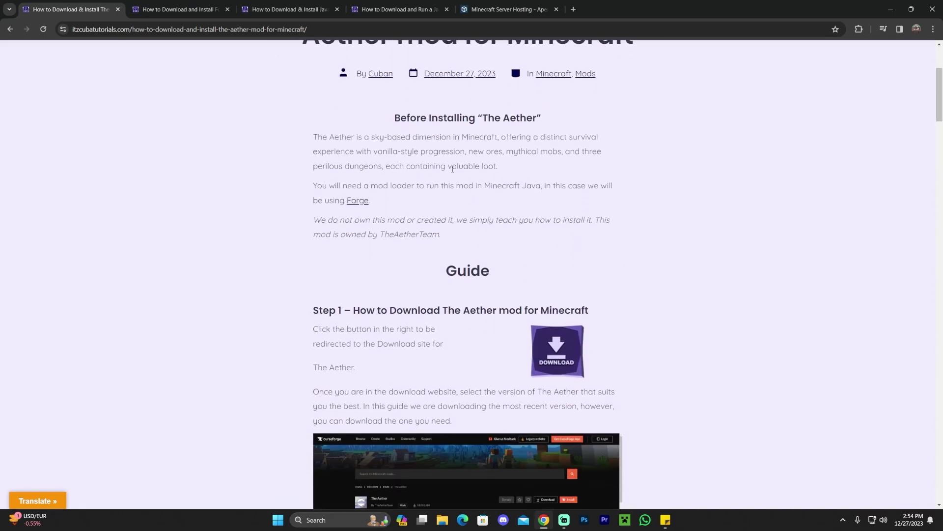
{"action": "scroll", "coordinate": [551, 208], "scroll_direction": "down", "scroll_amount": 2}
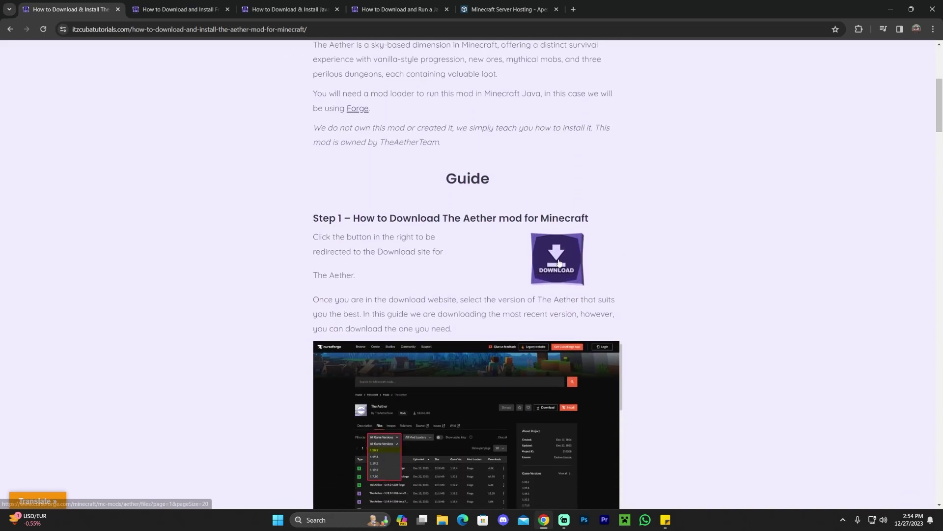
{"action": "left_click", "coordinate": [558, 260]}
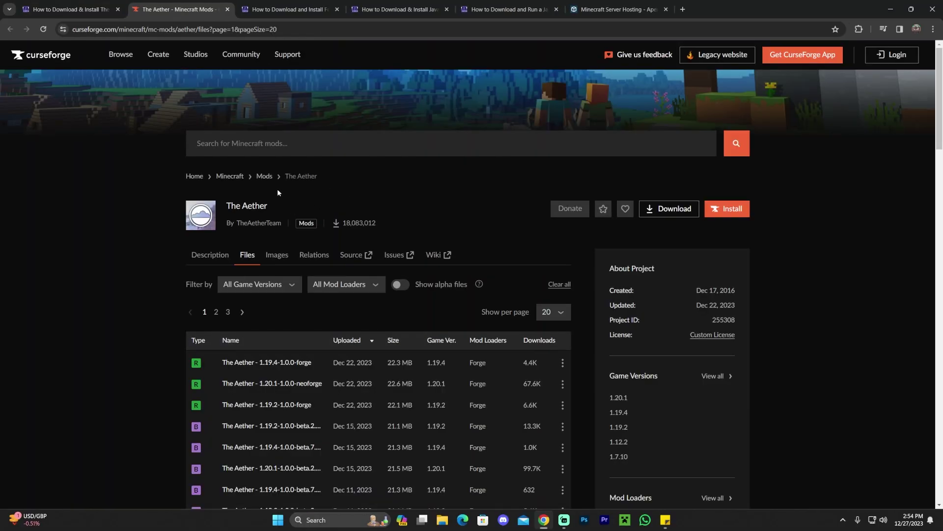
Filter the files to game version 1.20.1 and download the newest Aether file
{"action": "scroll", "coordinate": [252, 177], "scroll_direction": "down", "scroll_amount": 2}
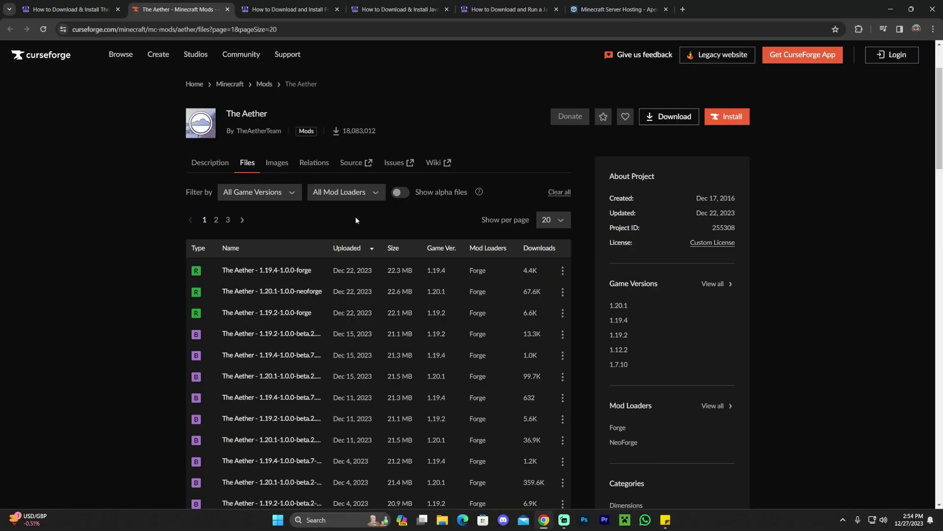
{"action": "left_click", "coordinate": [292, 195]}
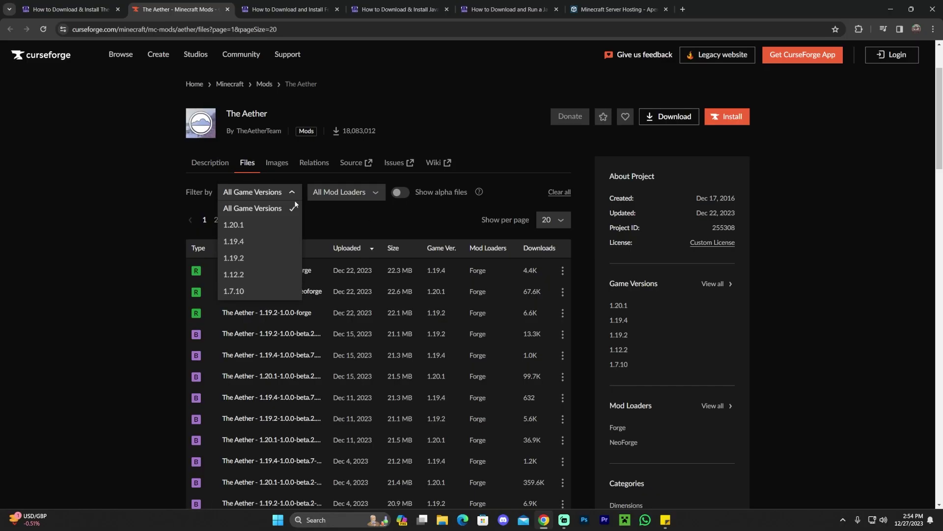
{"action": "left_click", "coordinate": [249, 225]}
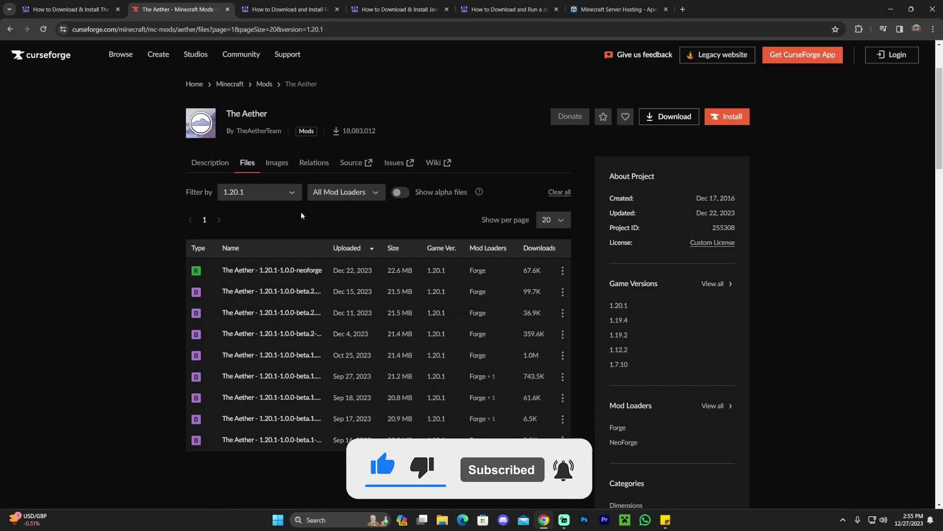
{"action": "left_click", "coordinate": [251, 195]}
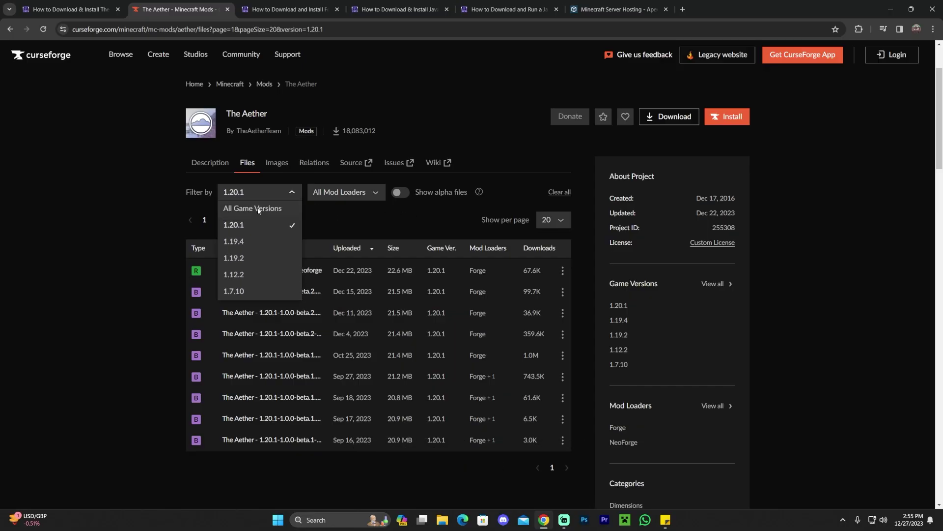
{"action": "left_click", "coordinate": [221, 190]}
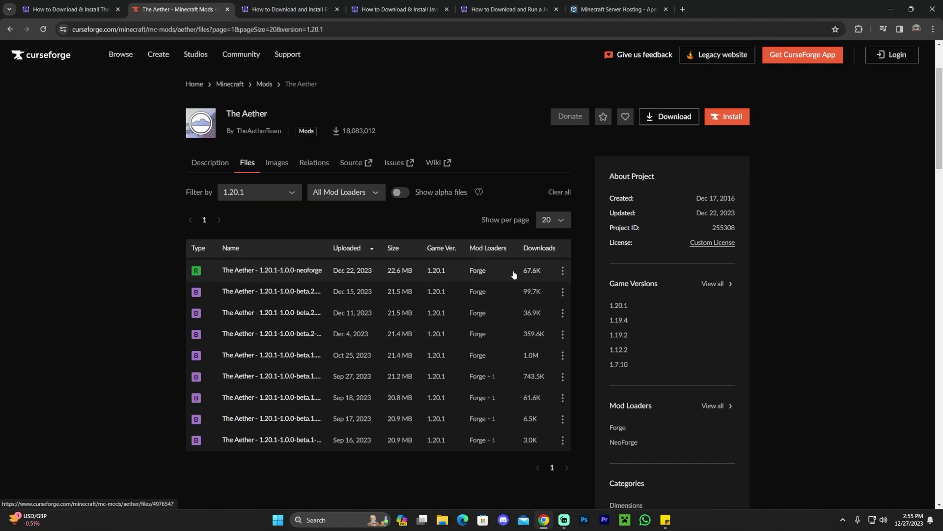
{"action": "left_click", "coordinate": [563, 271]}
{"action": "left_click", "coordinate": [599, 311]}
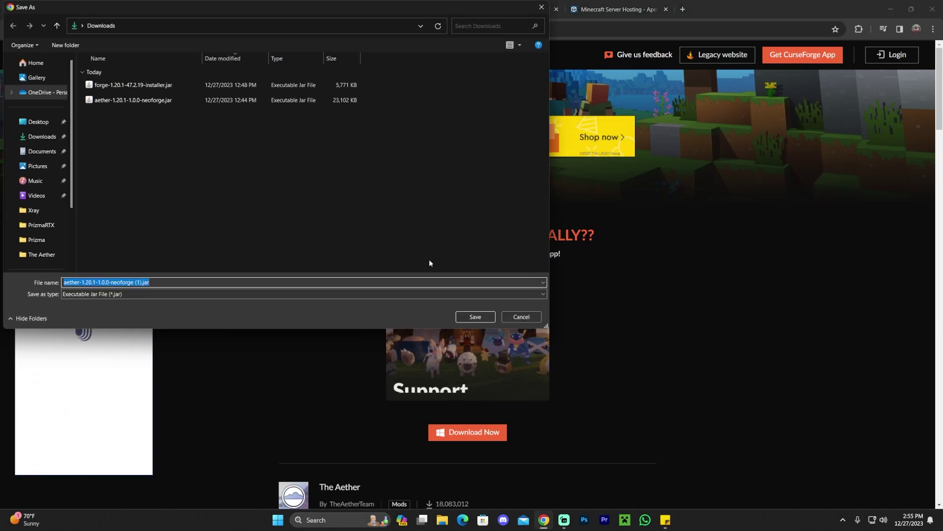
Save the aether-1.20.1-1.0.0-neoforge jar to Downloads and shrink the Chrome window aside
{"action": "left_click", "coordinate": [483, 317]}
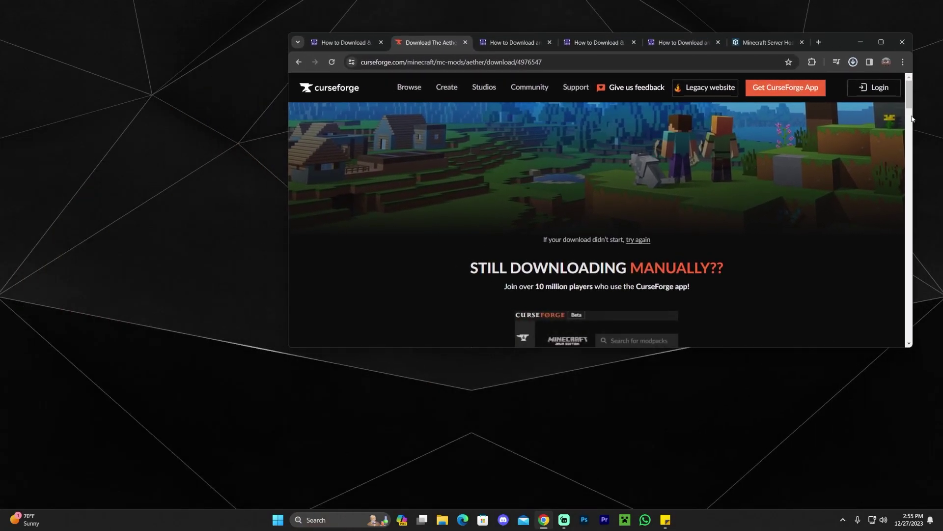
{"action": "left_click_drag", "start_coordinate": [913, 118], "coordinate": [797, 119]}
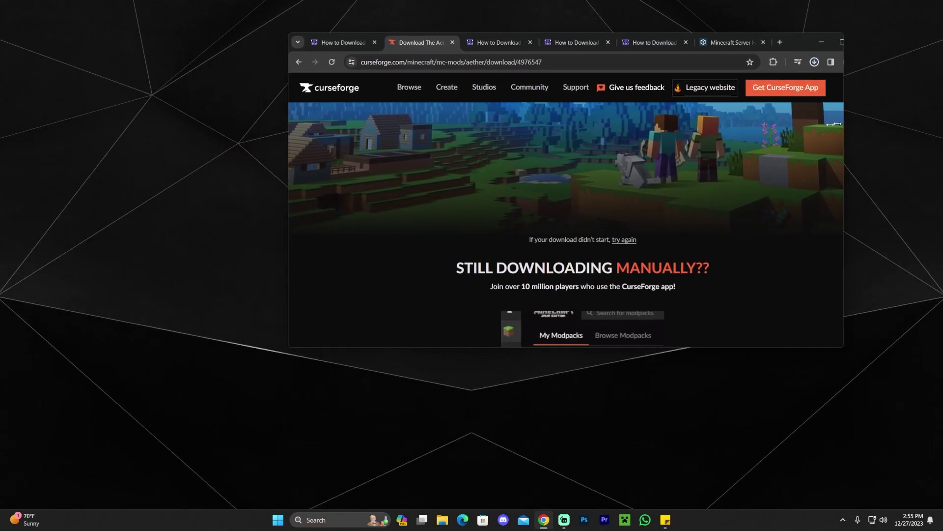
{"action": "left_click_drag", "start_coordinate": [727, 42], "coordinate": [845, 54]}
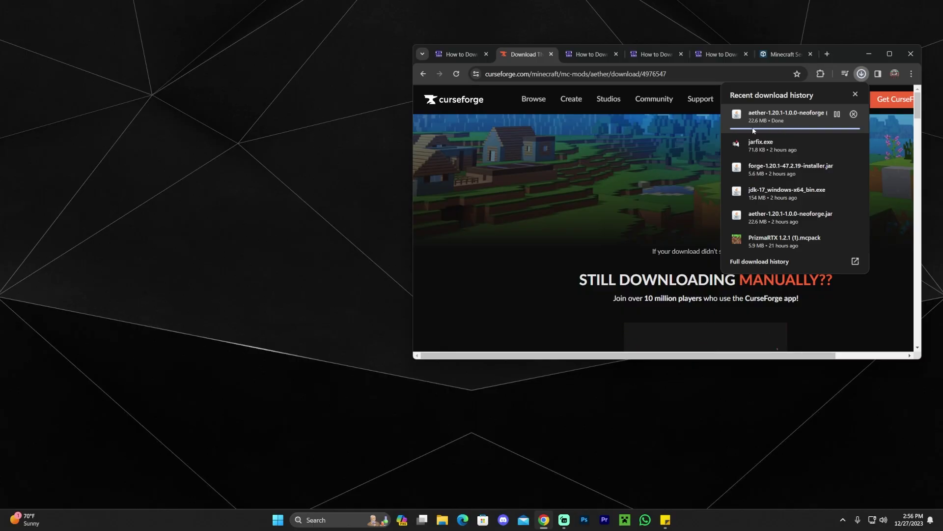
Drag the Aether jar from the downloads bubble onto the desktop and close the guide tab
{"action": "left_click_drag", "start_coordinate": [783, 120], "coordinate": [148, 157]}
{"action": "left_click", "coordinate": [207, 194]}
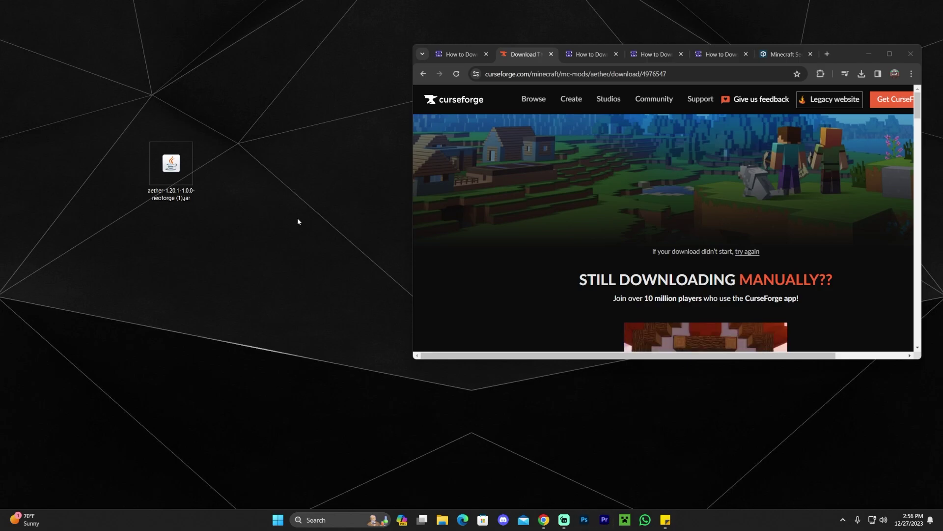
{"action": "left_click", "coordinate": [184, 194]}
{"action": "left_click", "coordinate": [273, 151]}
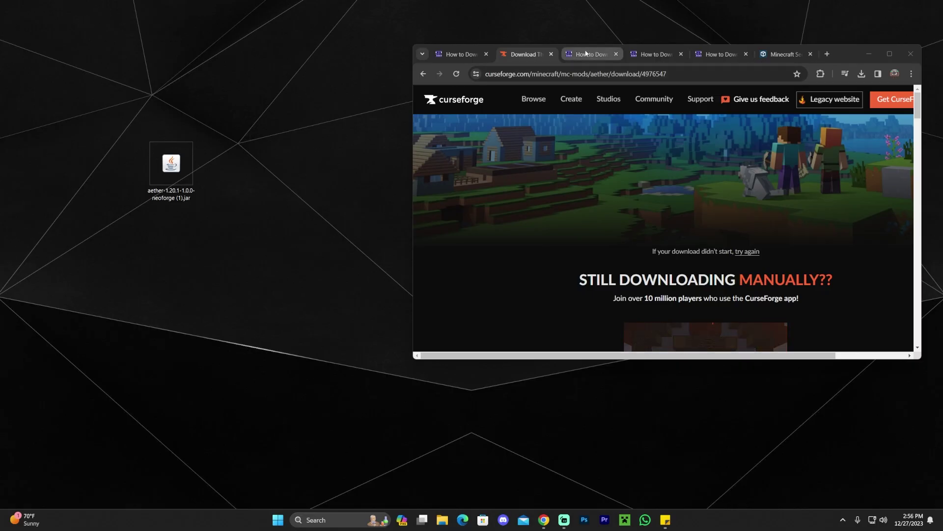
{"action": "left_click", "coordinate": [486, 54]}
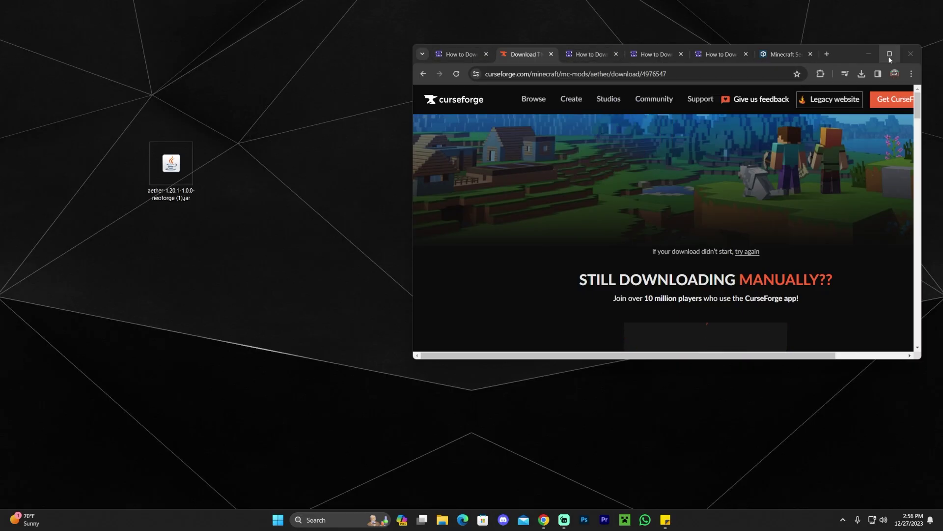
Maximize Chrome, close the Aether download tab, and browse the install guide
{"action": "left_click", "coordinate": [890, 54]}
{"action": "left_click", "coordinate": [124, 9]}
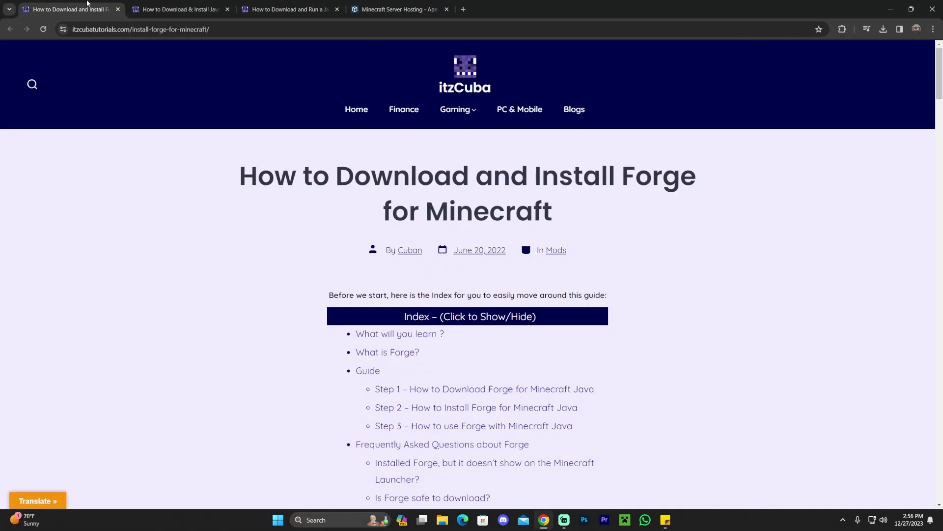
{"action": "left_click", "coordinate": [714, 166]}
{"action": "scroll", "coordinate": [687, 166], "scroll_direction": "down", "scroll_amount": 5}
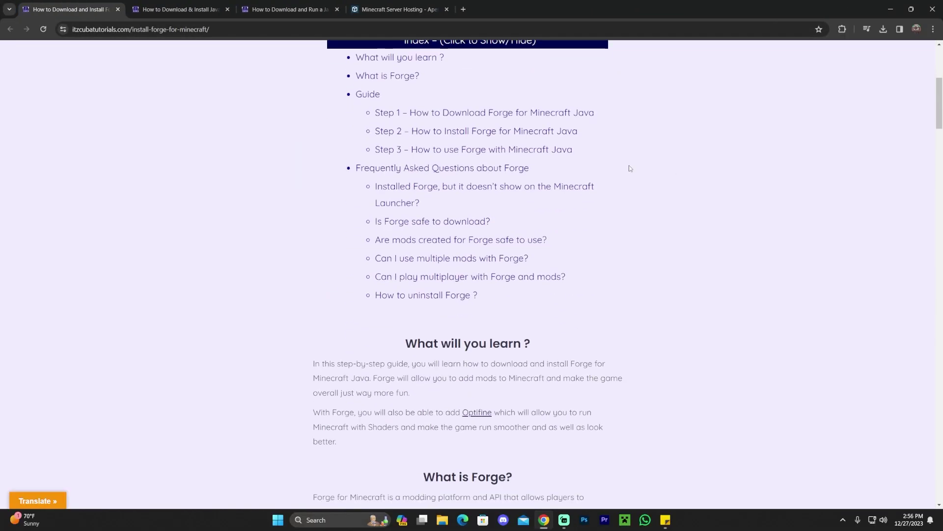
{"action": "scroll", "coordinate": [638, 187], "scroll_direction": "up", "scroll_amount": 5}
{"action": "scroll", "coordinate": [620, 158], "scroll_direction": "up", "scroll_amount": 1}
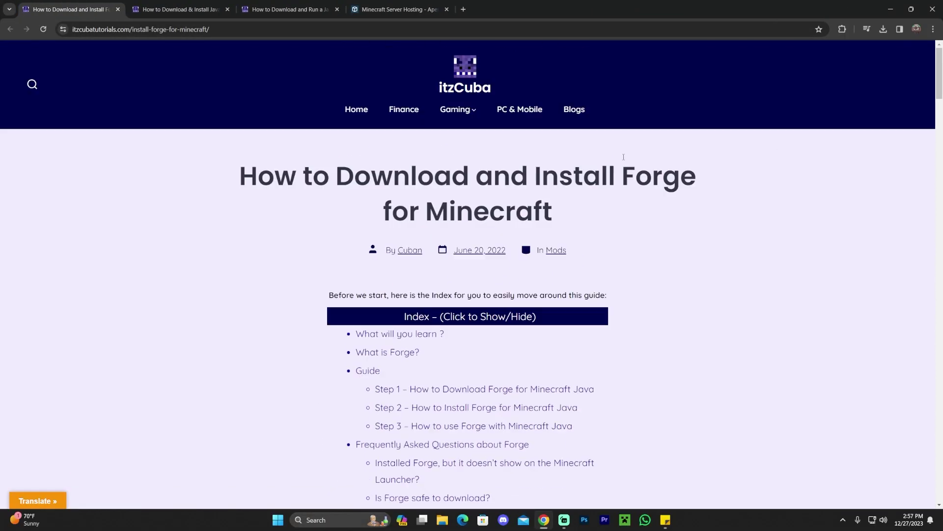
{"action": "scroll", "coordinate": [416, 204], "scroll_direction": "down", "scroll_amount": 3}
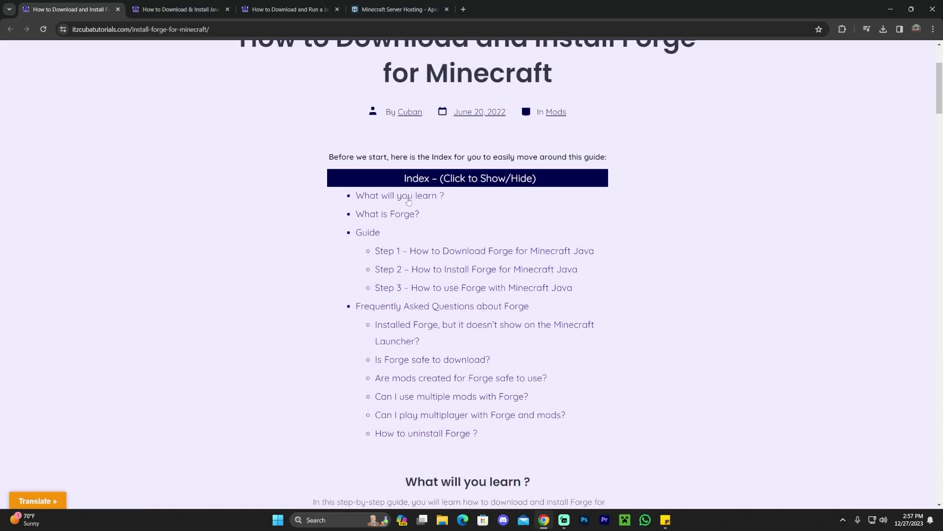
{"action": "left_click", "coordinate": [432, 181]}
{"action": "scroll", "coordinate": [625, 213], "scroll_direction": "down", "scroll_amount": 19}
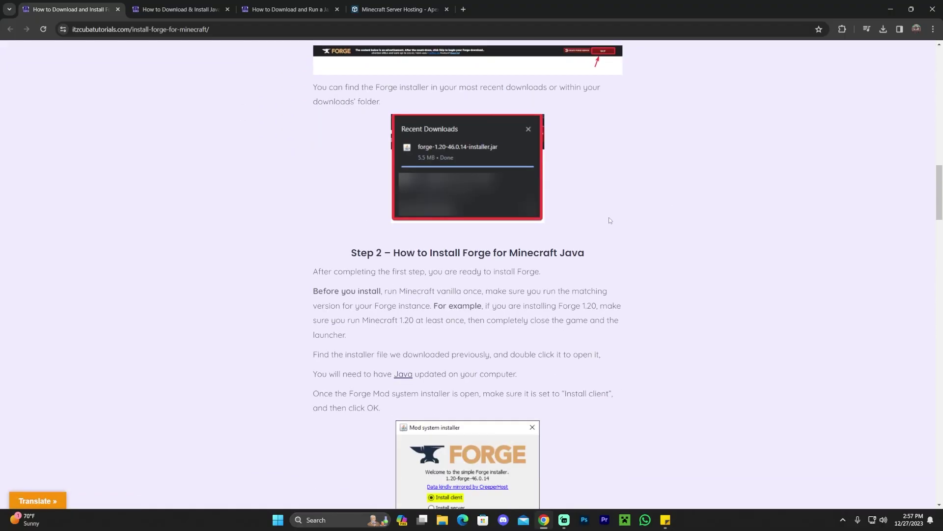
{"action": "scroll", "coordinate": [609, 225], "scroll_direction": "up", "scroll_amount": 9}
{"action": "scroll", "coordinate": [609, 228], "scroll_direction": "up", "scroll_amount": 4}
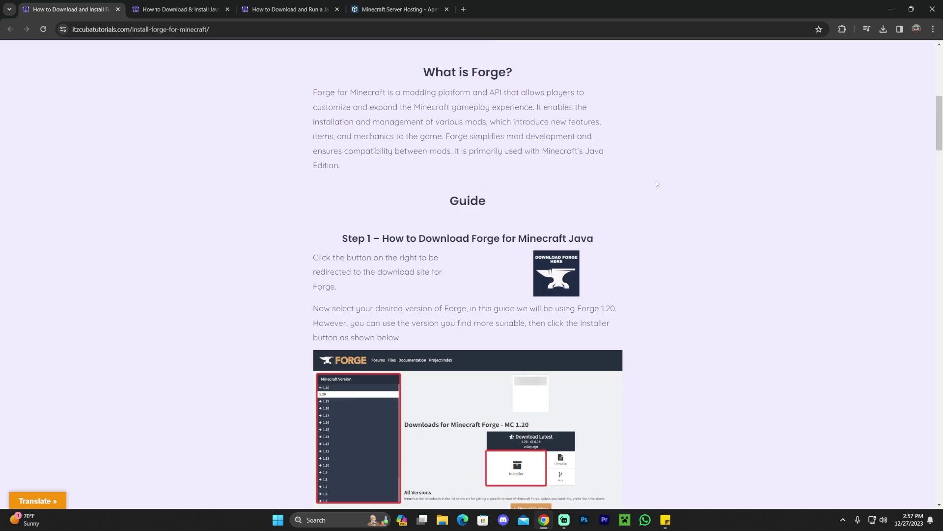
Open the Forge downloads site and select Minecraft version 1.20.1
{"action": "left_click", "coordinate": [573, 265]}
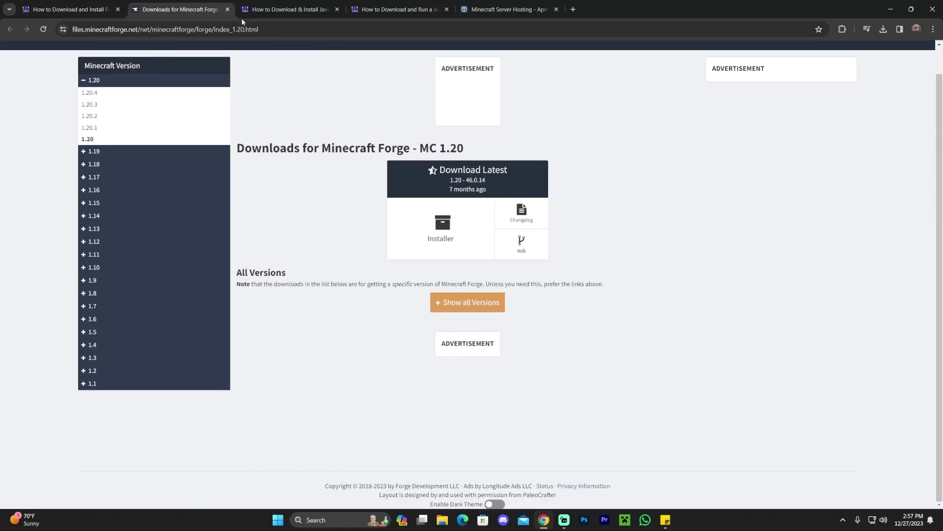
{"action": "scroll", "coordinate": [287, 171], "scroll_direction": "up", "scroll_amount": 1}
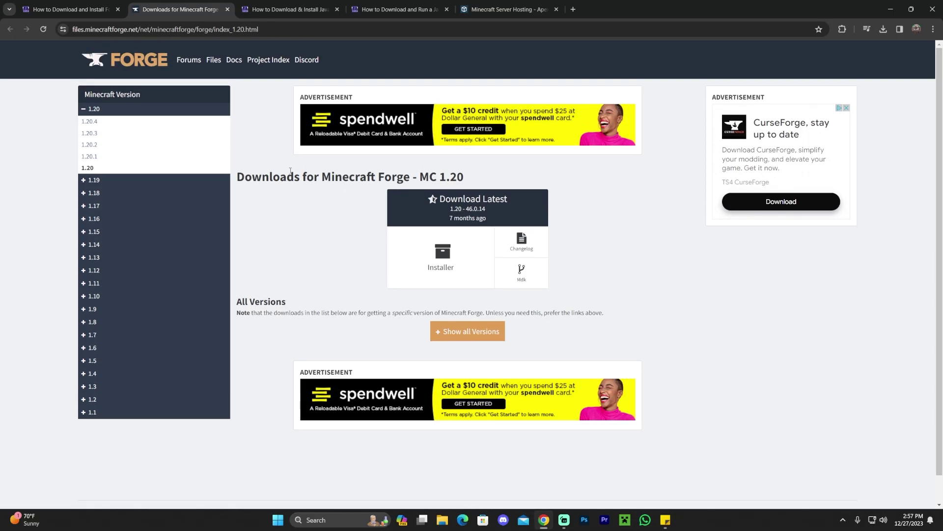
{"action": "key", "text": "super+Down"}
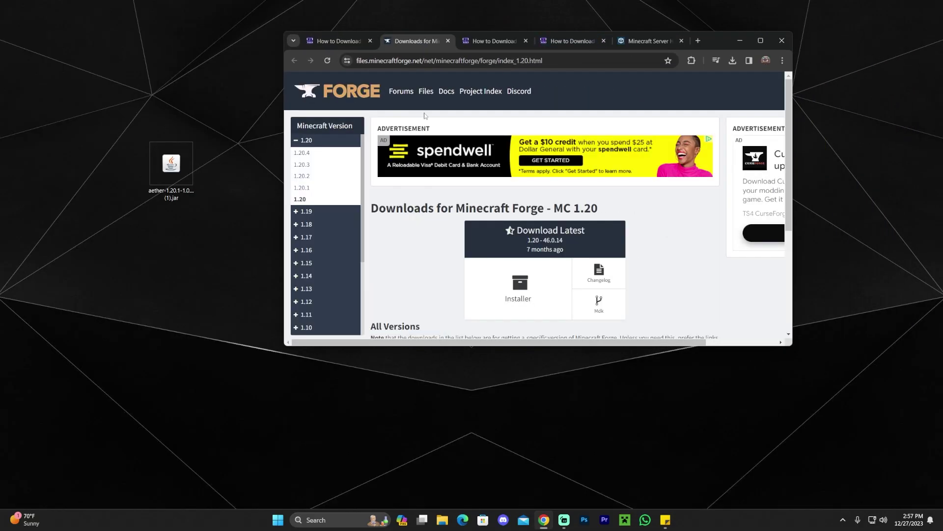
{"action": "left_click", "coordinate": [173, 199]}
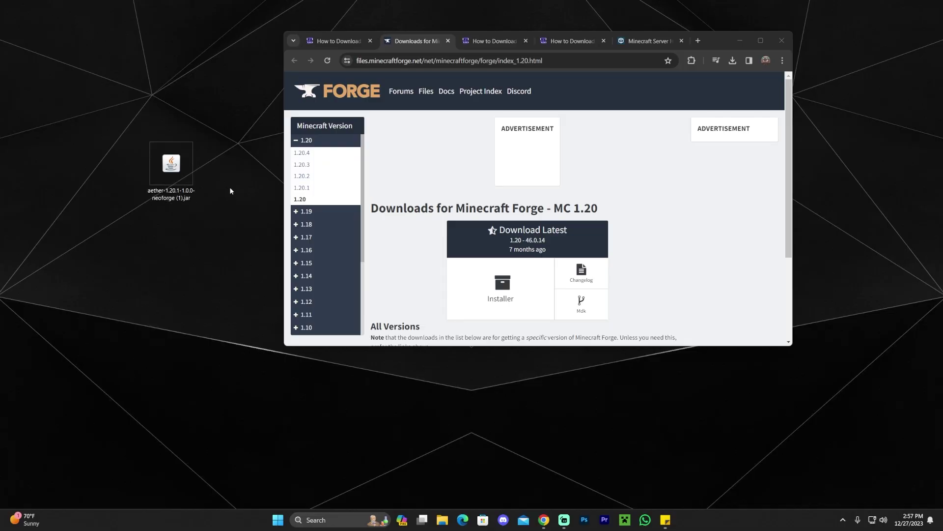
{"action": "left_click", "coordinate": [298, 192]}
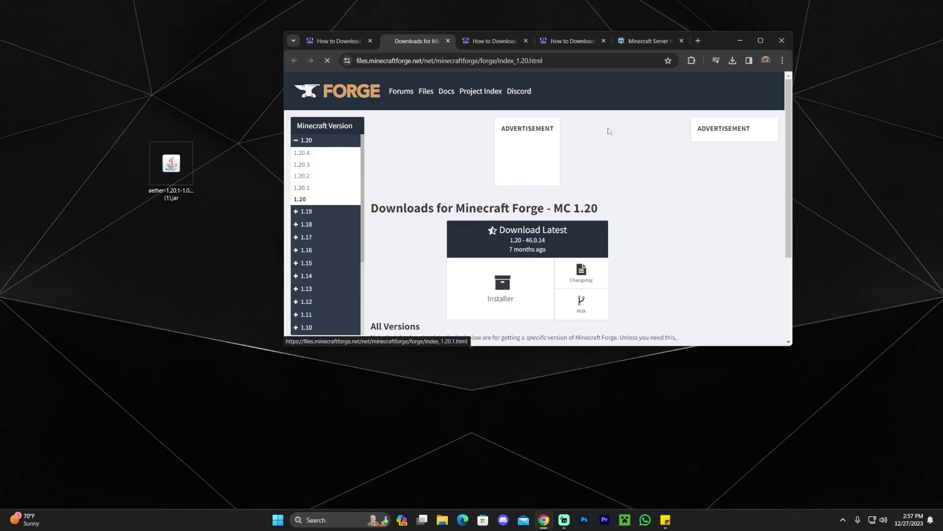
{"action": "key", "text": "super+Up"}
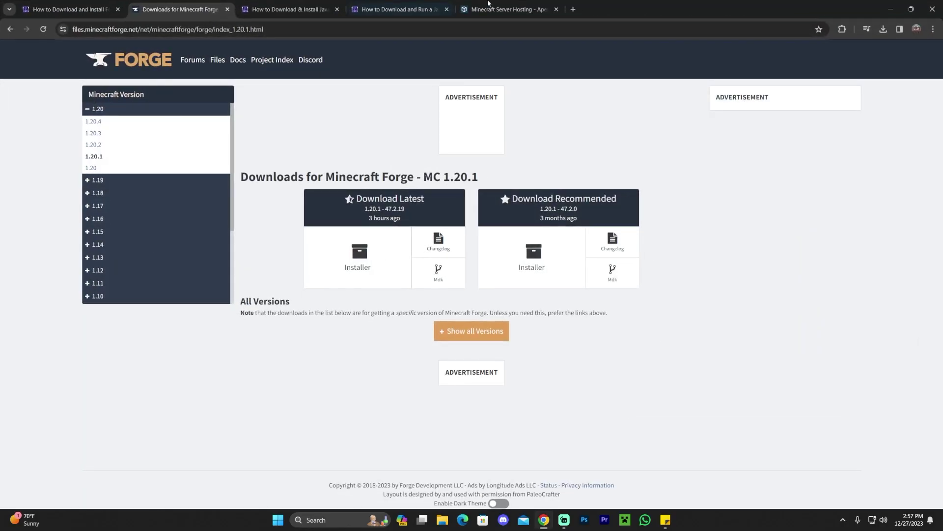
{"action": "key", "text": "super+Down"}
{"action": "left_click_drag", "start_coordinate": [239, 150], "coordinate": [194, 176]}
Download and save the latest Forge 1.20.1-47.2.19 installer, skipping the ad
{"action": "left_click", "coordinate": [905, 26]}
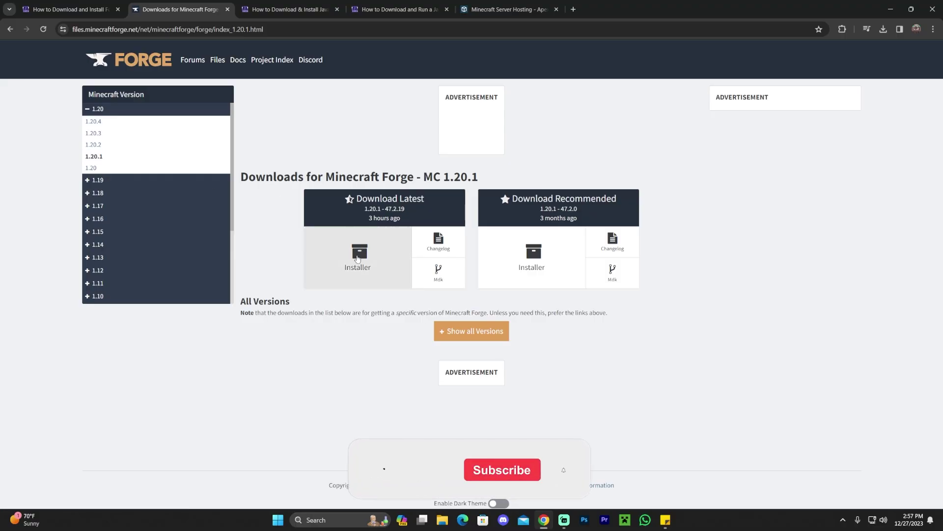
{"action": "left_click", "coordinate": [396, 243]}
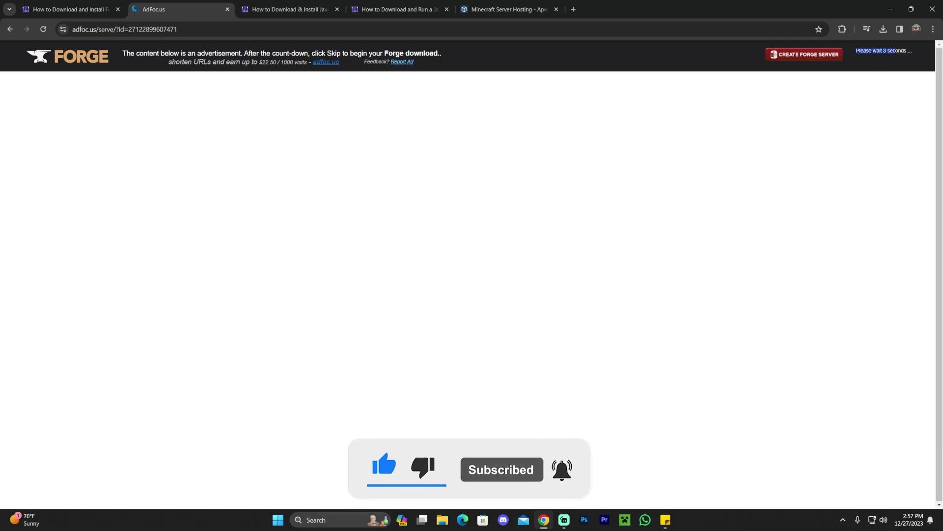
{"action": "left_click", "coordinate": [894, 60]}
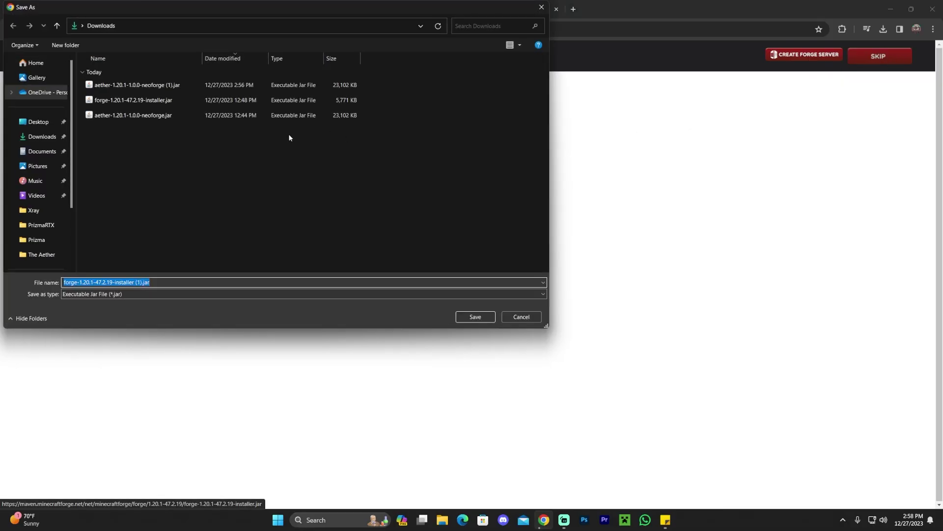
{"action": "left_click", "coordinate": [476, 317]}
Drag the Forge installer from Chrome's recent downloads list onto the desktop
{"action": "left_click_drag", "start_coordinate": [752, 4], "coordinate": [794, 38]}
{"action": "left_click", "coordinate": [838, 58]}
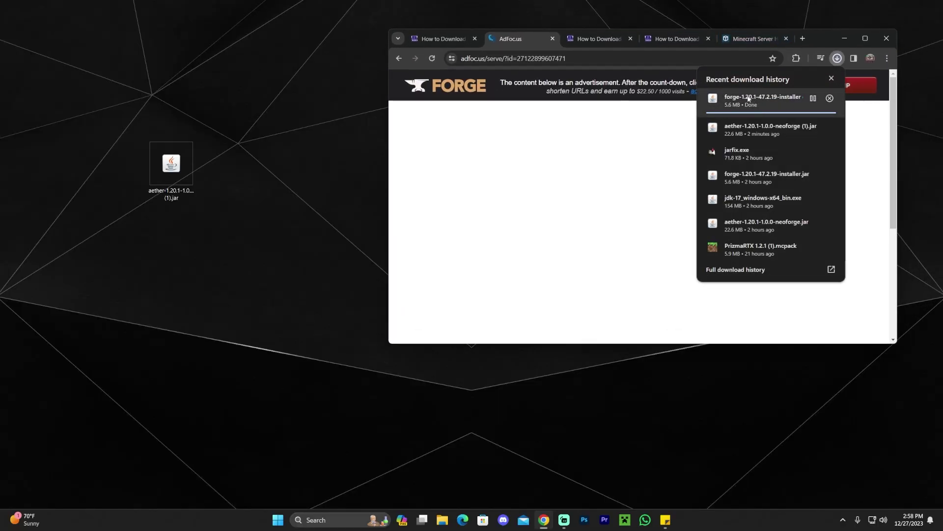
{"action": "left_click", "coordinate": [838, 58]}
{"action": "left_click", "coordinate": [837, 59]}
{"action": "left_click", "coordinate": [838, 60]}
{"action": "left_click", "coordinate": [837, 60]}
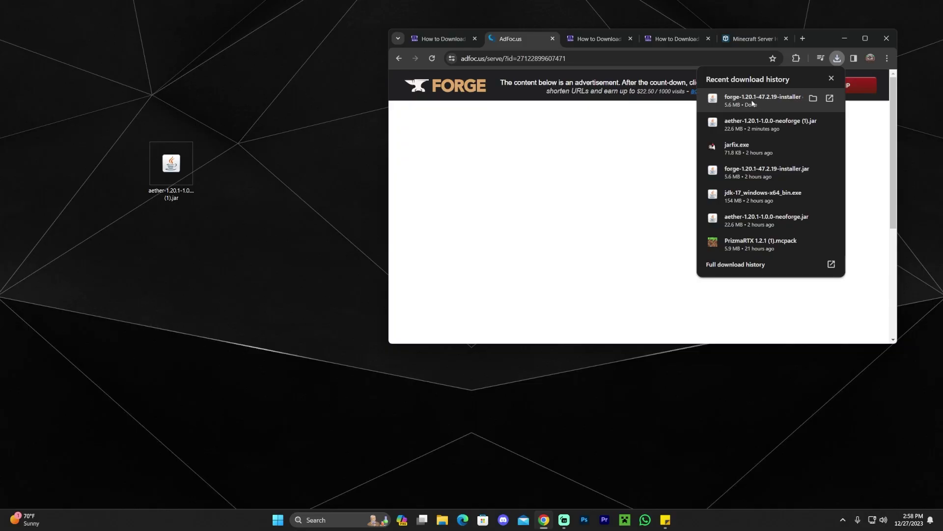
{"action": "left_click_drag", "start_coordinate": [765, 103], "coordinate": [216, 177]}
{"action": "left_click_drag", "start_coordinate": [303, 129], "coordinate": [226, 199]}
{"action": "left_click", "coordinate": [273, 180]}
Move the Aether and Forge jars together toward the desktop centre
{"action": "left_click", "coordinate": [434, 144]}
{"action": "left_click", "coordinate": [171, 165]}
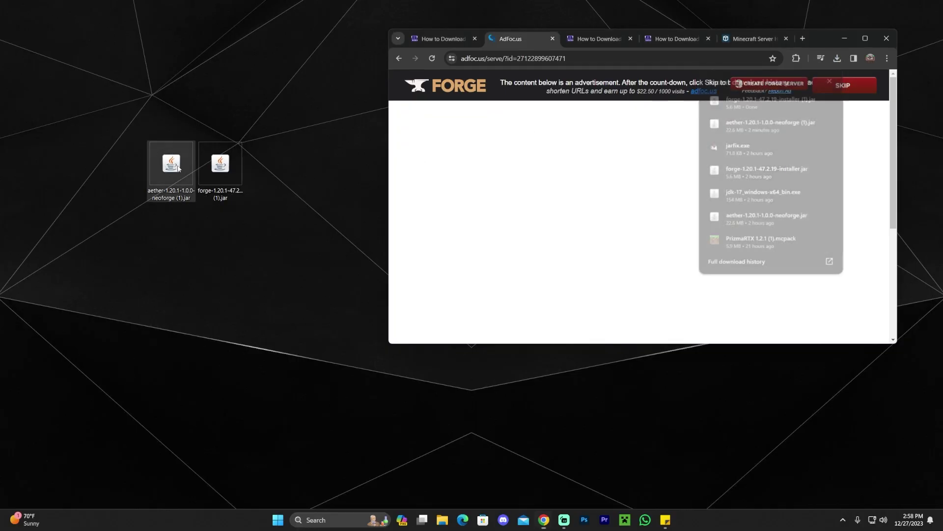
{"action": "left_click", "coordinate": [843, 39]}
{"action": "left_click_drag", "start_coordinate": [291, 109], "coordinate": [146, 199]}
{"action": "left_click_drag", "start_coordinate": [223, 174], "coordinate": [449, 216]}
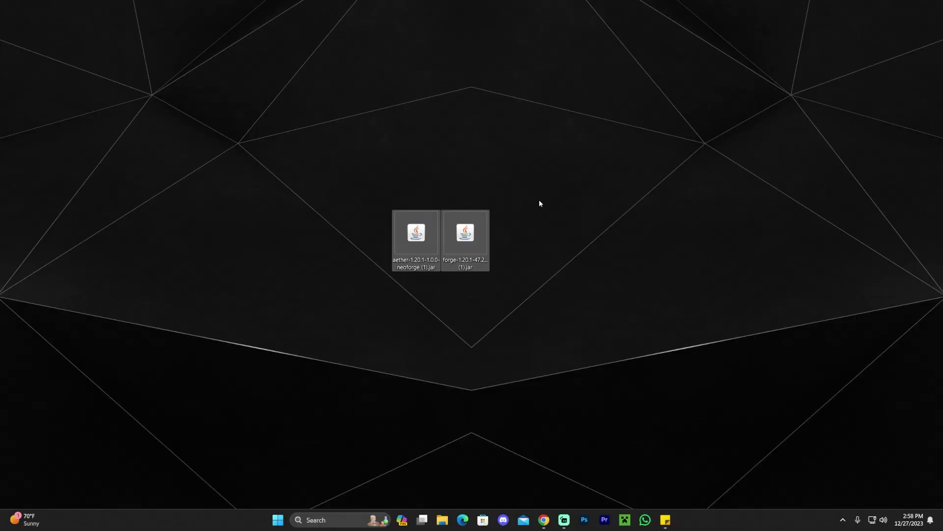
{"action": "left_click", "coordinate": [797, 90]}
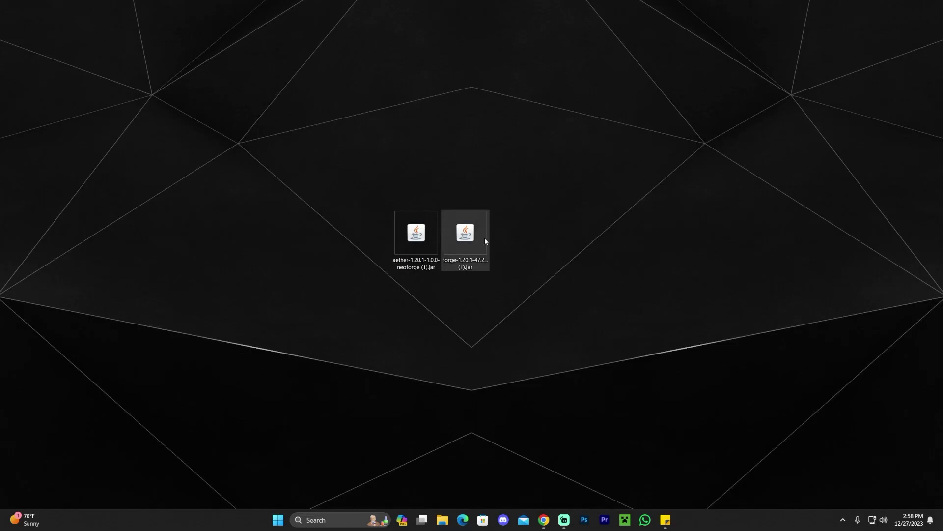
{"action": "left_click", "coordinate": [543, 519]}
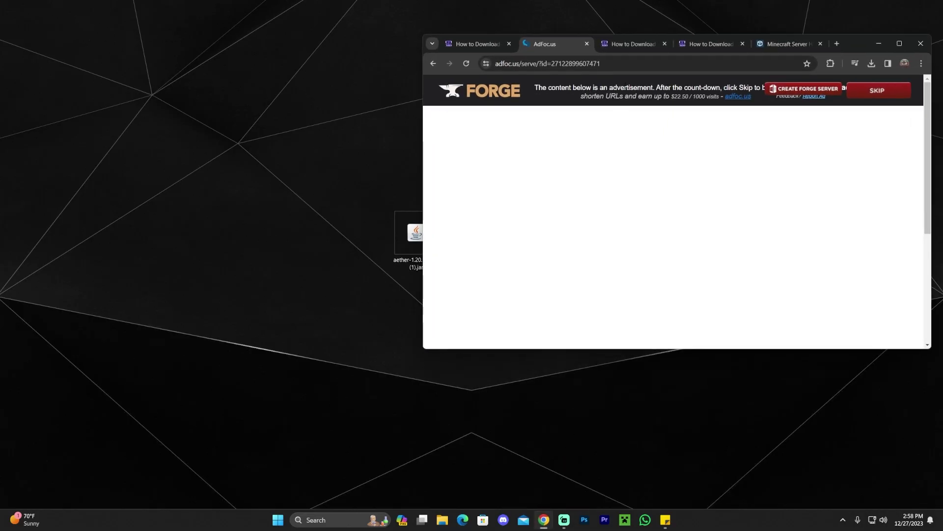
Close the ad tab and first tutorial tab, leaving the Java 17 guide showing
{"action": "left_click", "coordinate": [899, 45]}
{"action": "left_click", "coordinate": [290, 9]}
{"action": "left_click", "coordinate": [228, 9]}
{"action": "left_click", "coordinate": [119, 9]}
Resize Chrome beside the desktop, shift both jars left, and read the Java 17 guide
{"action": "left_click_drag", "start_coordinate": [585, 6], "coordinate": [700, 91]}
{"action": "left_click_drag", "start_coordinate": [386, 184], "coordinate": [467, 271]}
{"action": "left_click_drag", "start_coordinate": [437, 238], "coordinate": [291, 237]}
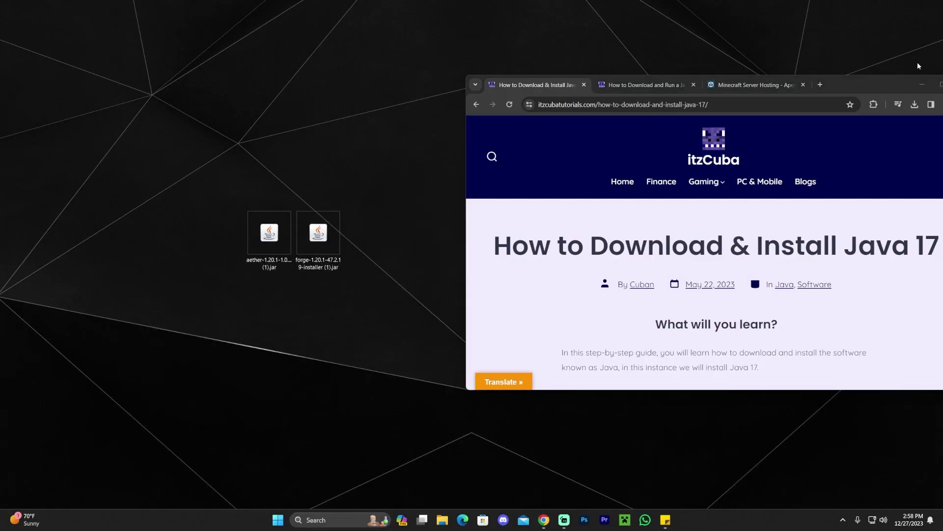
{"action": "left_click_drag", "start_coordinate": [879, 85], "coordinate": [717, 46]}
{"action": "left_click_drag", "start_coordinate": [690, 353], "coordinate": [690, 480]}
{"action": "scroll", "coordinate": [570, 224], "scroll_direction": "down", "scroll_amount": 20}
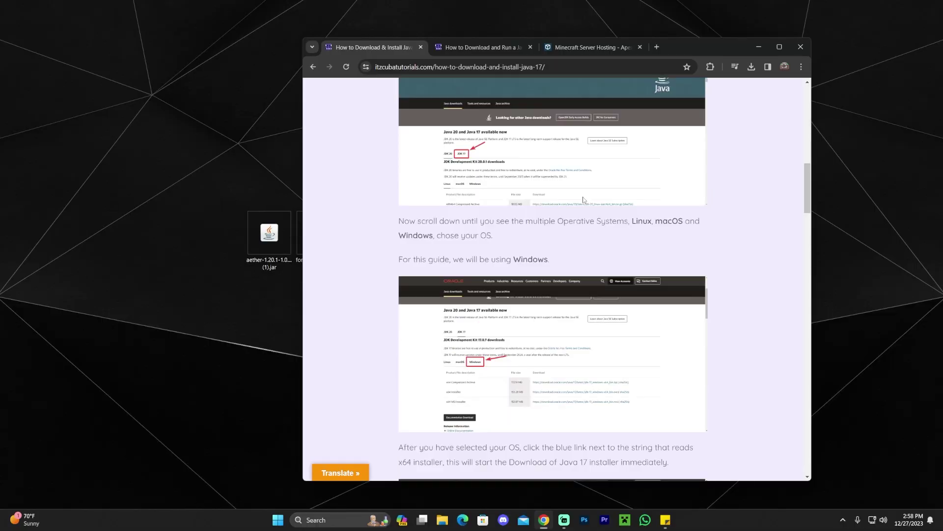
{"action": "scroll", "coordinate": [570, 224], "scroll_direction": "down", "scroll_amount": 10}
{"action": "scroll", "coordinate": [642, 250], "scroll_direction": "up", "scroll_amount": 20}
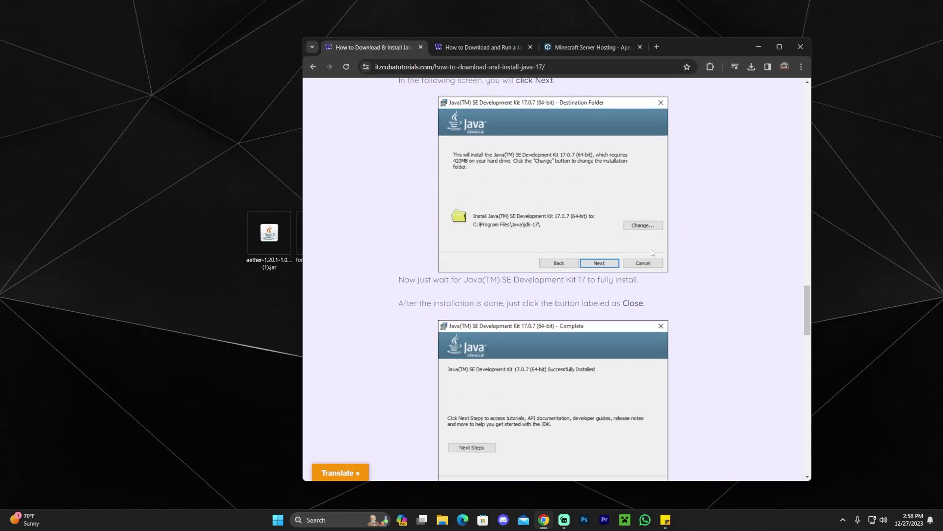
{"action": "scroll", "coordinate": [642, 251], "scroll_direction": "up", "scroll_amount": 15}
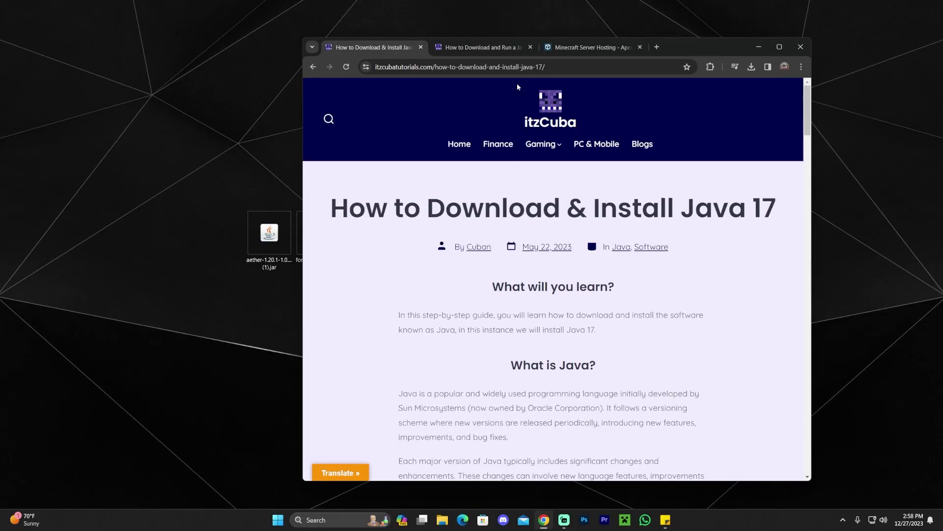
Look over the Jarfix guide
{"action": "left_click", "coordinate": [489, 49]}
{"action": "left_click_drag", "start_coordinate": [419, 208], "coordinate": [743, 208]}
{"action": "left_click", "coordinate": [743, 207]}
{"action": "scroll", "coordinate": [580, 152], "scroll_direction": "down", "scroll_amount": 8}
{"action": "scroll", "coordinate": [580, 152], "scroll_direction": "up", "scroll_amount": 8}
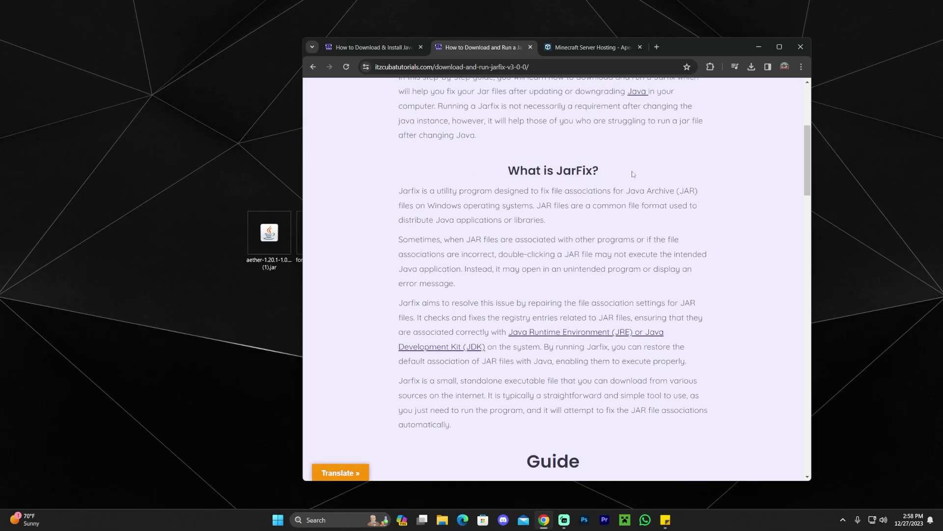
Return to the Java 17 guide and reposition Chrome to uncover both jars
{"action": "key", "text": "ctrl+shift+Tab"}
{"action": "left_click_drag", "start_coordinate": [699, 43], "coordinate": [787, 45]}
{"action": "left_click_drag", "start_coordinate": [346, 207], "coordinate": [217, 270]}
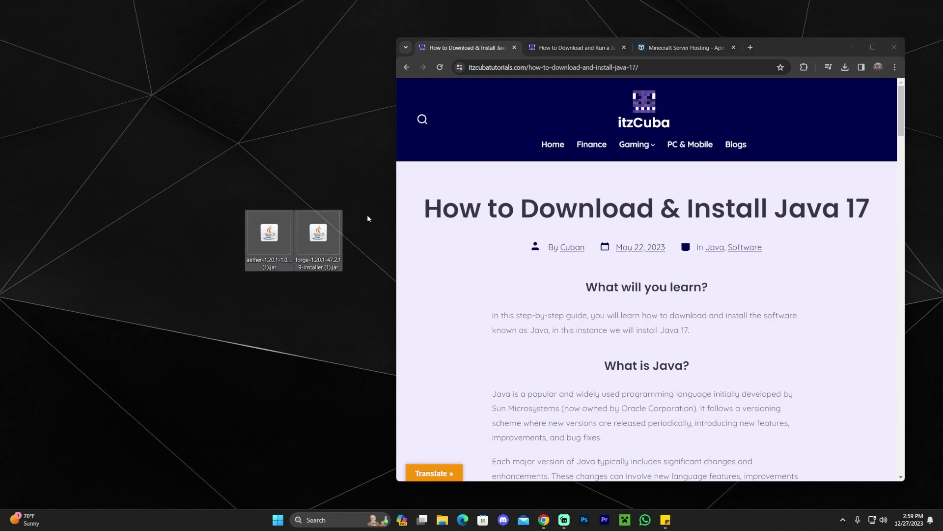
{"action": "key", "text": "alt+Tab"}
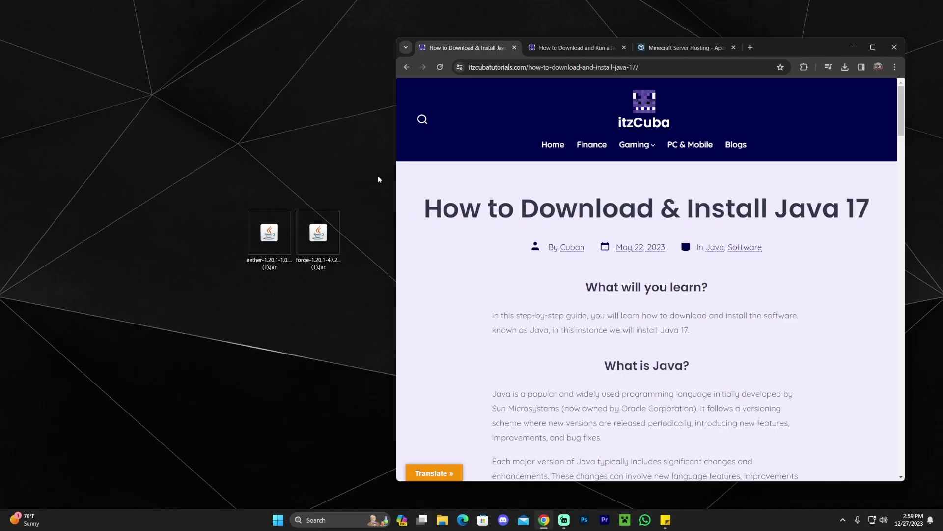
{"action": "left_click_drag", "start_coordinate": [378, 180], "coordinate": [248, 230]}
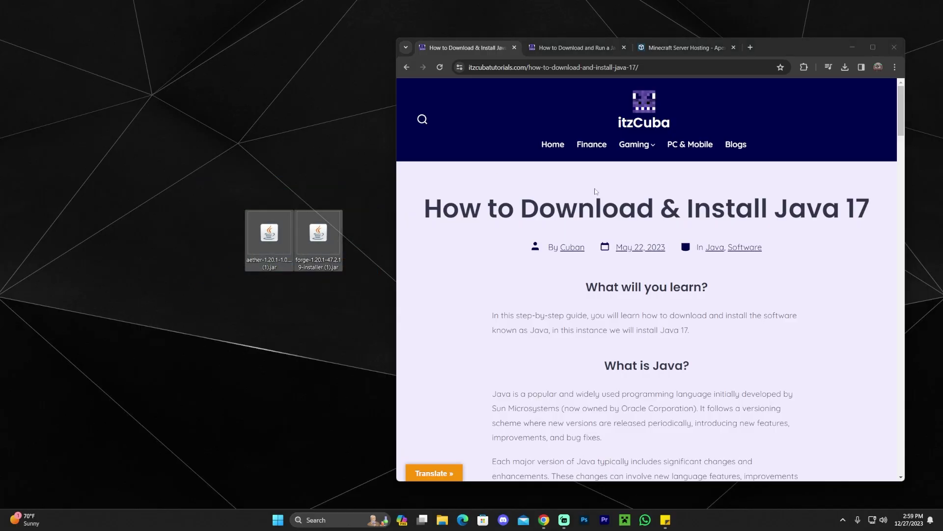
{"action": "left_click", "coordinate": [423, 191]}
{"action": "left_click_drag", "start_coordinate": [359, 166], "coordinate": [201, 298]}
{"action": "left_click", "coordinate": [277, 280]}
{"action": "left_click_drag", "start_coordinate": [207, 170], "coordinate": [343, 279]}
{"action": "left_click", "coordinate": [342, 302]}
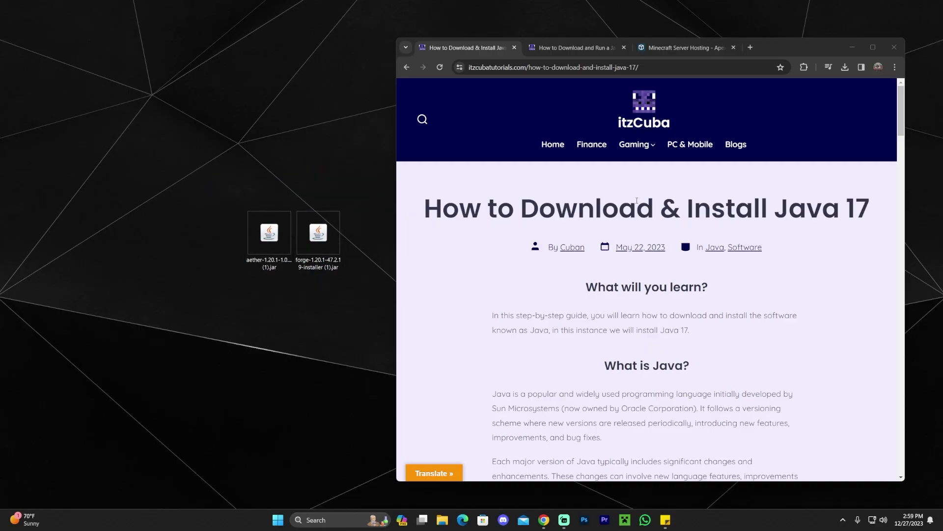
Recheck the Jarfix guide, minimize Chrome, and move both jars to the screen centre
{"action": "left_click_drag", "start_coordinate": [735, 207], "coordinate": [807, 208]}
{"action": "left_click", "coordinate": [807, 207]}
{"action": "left_click", "coordinate": [573, 47]}
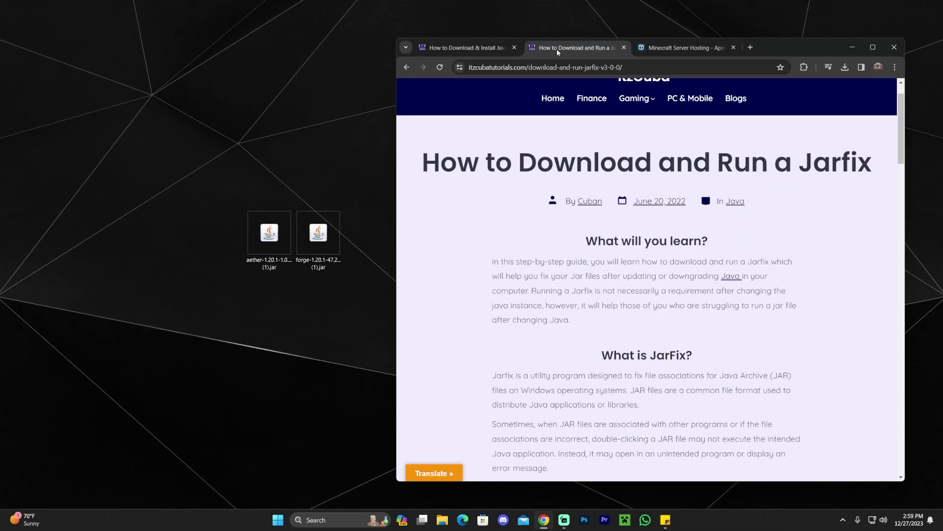
{"action": "left_click", "coordinate": [853, 47]}
{"action": "left_click", "coordinate": [269, 232]}
{"action": "left_click", "coordinate": [318, 232], "text": "shift"}
{"action": "left_click_drag", "start_coordinate": [318, 232], "coordinate": [465, 232]}
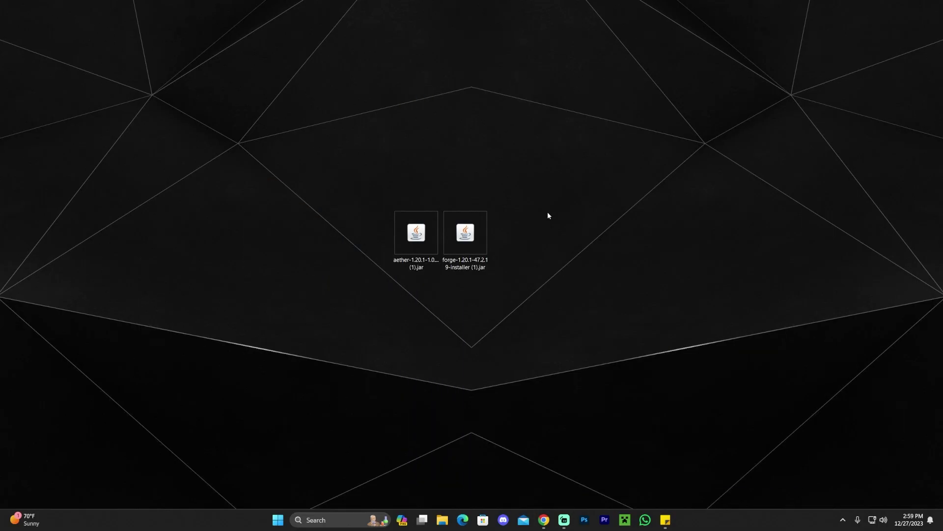
{"action": "left_click_drag", "start_coordinate": [544, 176], "coordinate": [341, 284]}
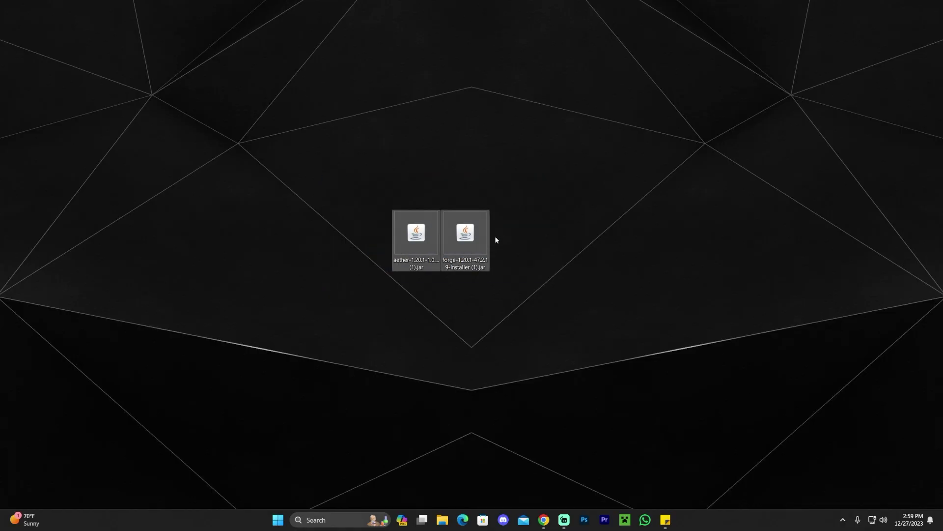
{"action": "left_click", "coordinate": [567, 221]}
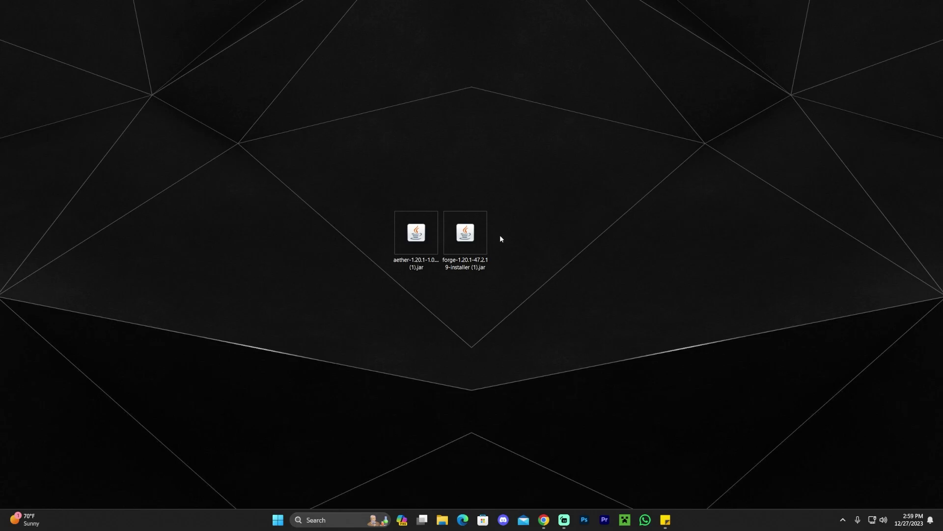
{"action": "left_click", "coordinate": [465, 227]}
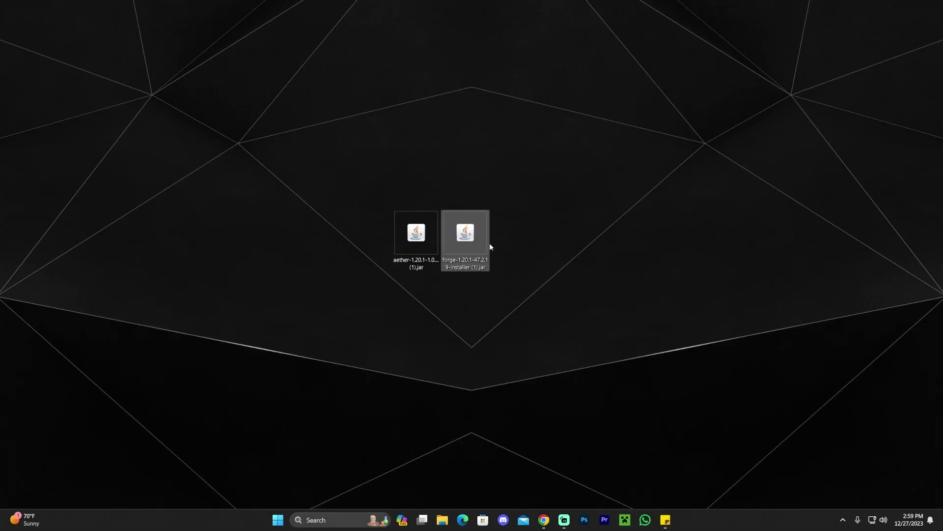
{"action": "double_click", "coordinate": [482, 231]}
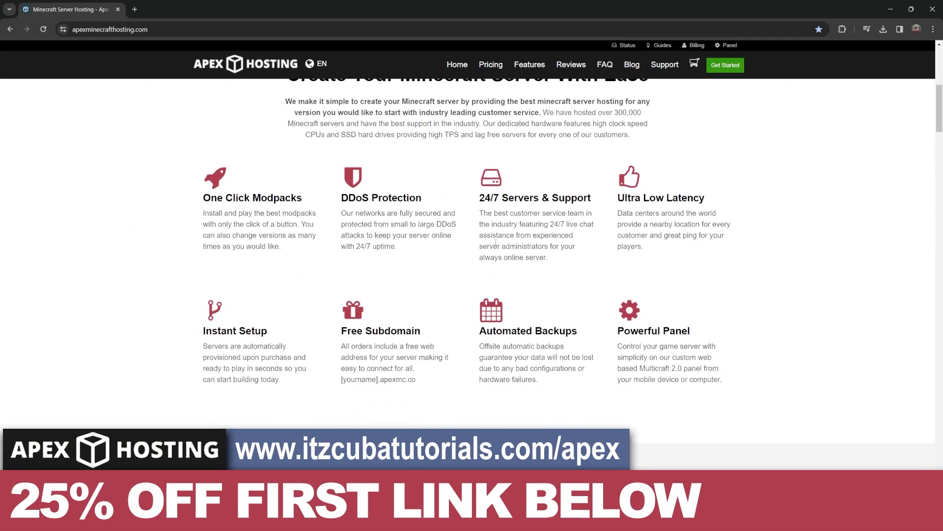
Scroll through the apexminecrafthosting.com page to read its server hosting features
{"action": "scroll", "coordinate": [377, 207], "scroll_direction": "down", "scroll_amount": 8}
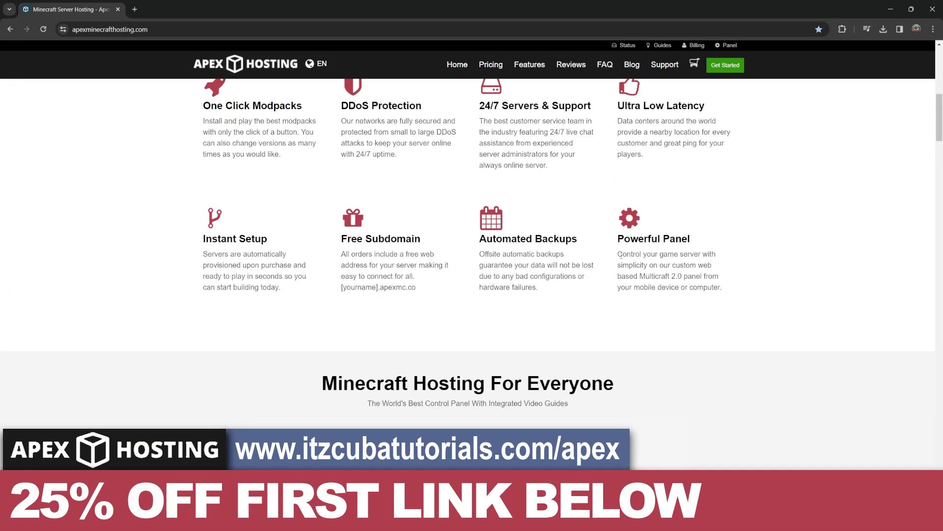
{"action": "scroll", "coordinate": [377, 207], "scroll_direction": "up", "scroll_amount": 10}
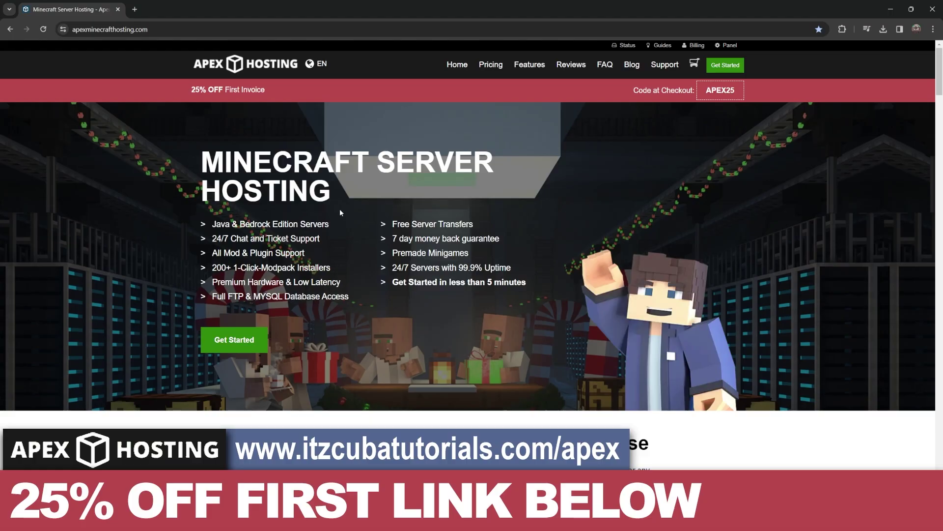
{"action": "scroll", "coordinate": [352, 216], "scroll_direction": "down", "scroll_amount": 2}
{"action": "scroll", "coordinate": [385, 228], "scroll_direction": "up", "scroll_amount": 2}
{"action": "scroll", "coordinate": [467, 246], "scroll_direction": "down", "scroll_amount": 1}
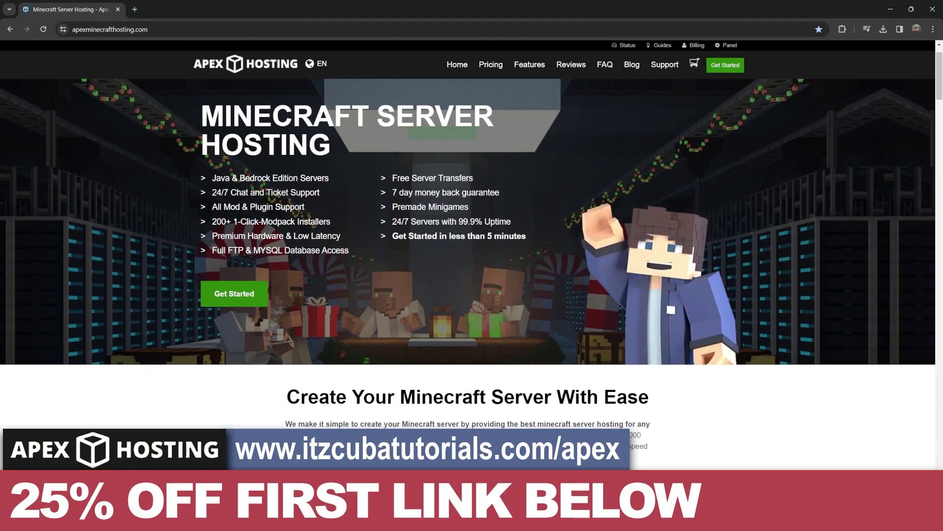
{"action": "scroll", "coordinate": [363, 206], "scroll_direction": "down", "scroll_amount": 3}
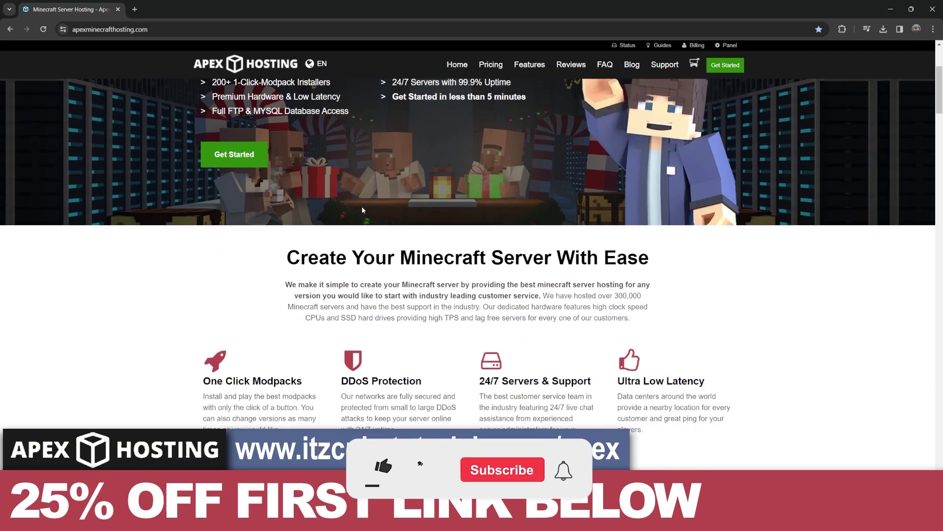
{"action": "scroll", "coordinate": [338, 183], "scroll_direction": "up", "scroll_amount": 1}
{"action": "scroll", "coordinate": [338, 187], "scroll_direction": "up", "scroll_amount": 3}
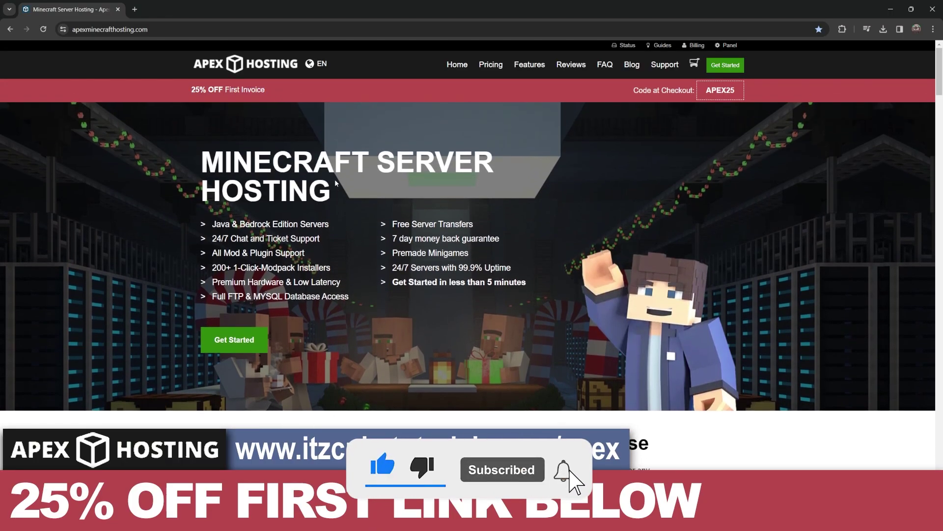
{"action": "scroll", "coordinate": [435, 209], "scroll_direction": "down", "scroll_amount": 2}
{"action": "scroll", "coordinate": [350, 187], "scroll_direction": "up", "scroll_amount": 1}
{"action": "scroll", "coordinate": [350, 185], "scroll_direction": "down", "scroll_amount": 5}
{"action": "scroll", "coordinate": [435, 205], "scroll_direction": "down", "scroll_amount": 6}
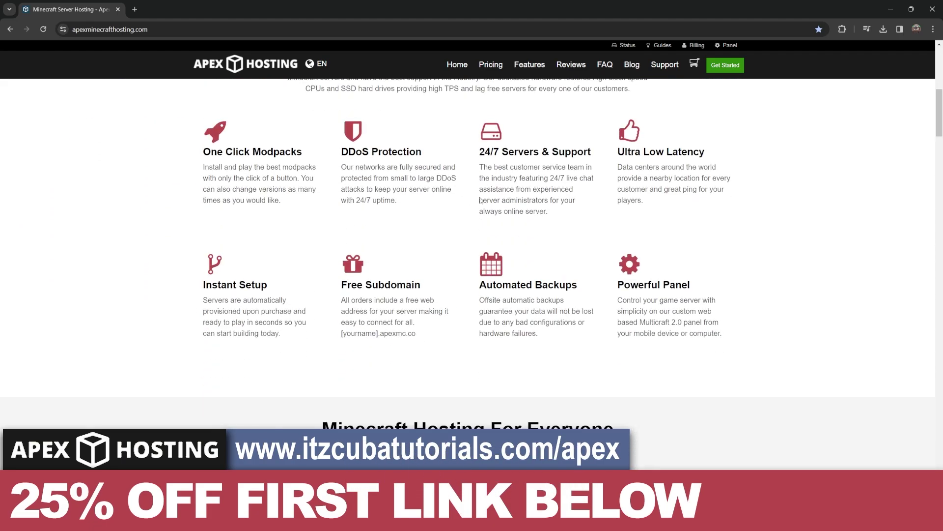
{"action": "scroll", "coordinate": [556, 217], "scroll_direction": "up", "scroll_amount": 6}
{"action": "scroll", "coordinate": [501, 230], "scroll_direction": "up", "scroll_amount": 6}
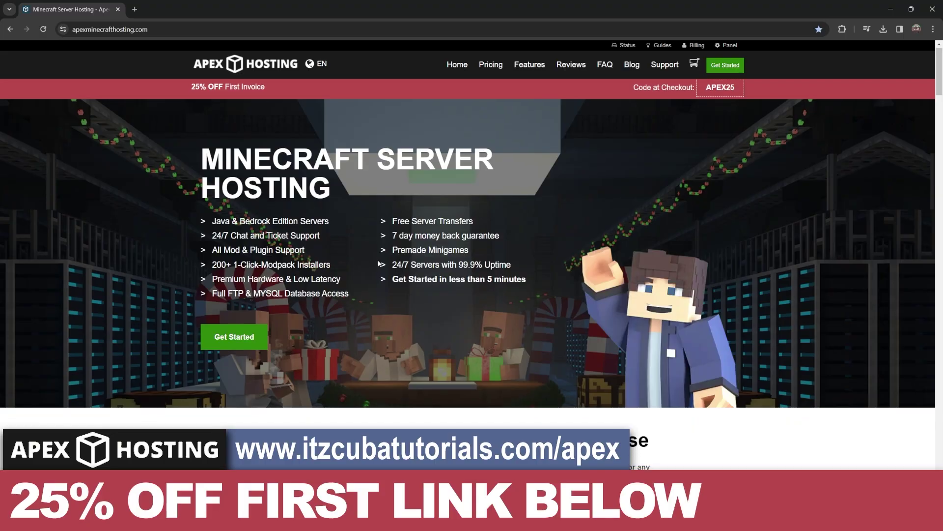
{"action": "scroll", "coordinate": [388, 236], "scroll_direction": "down", "scroll_amount": 8}
{"action": "scroll", "coordinate": [442, 221], "scroll_direction": "up", "scroll_amount": 6}
{"action": "scroll", "coordinate": [497, 229], "scroll_direction": "down", "scroll_amount": 6}
{"action": "scroll", "coordinate": [476, 239], "scroll_direction": "up", "scroll_amount": 5}
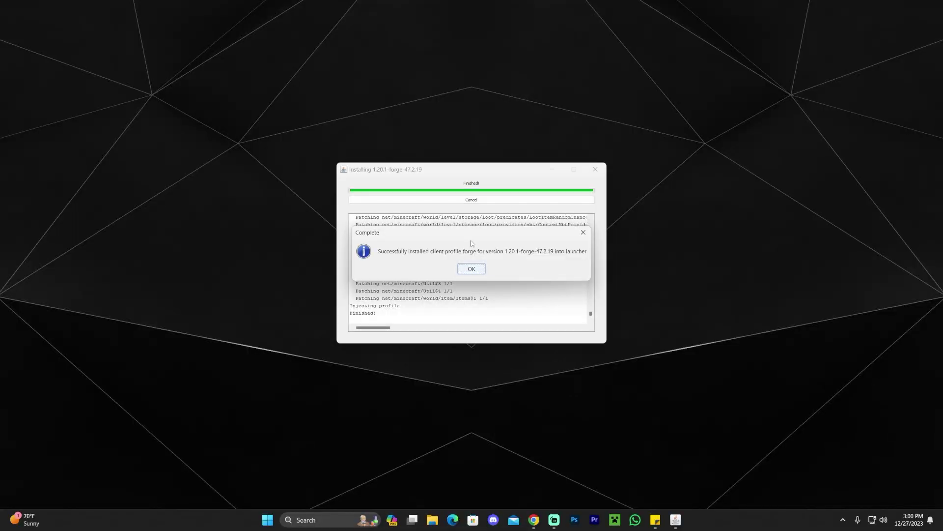
Dismiss the install-complete message, delete the Forge installer jar, and start Minecraft Launcher
{"action": "left_click", "coordinate": [471, 269]}
{"action": "left_click_drag", "start_coordinate": [543, 176], "coordinate": [565, 172]}
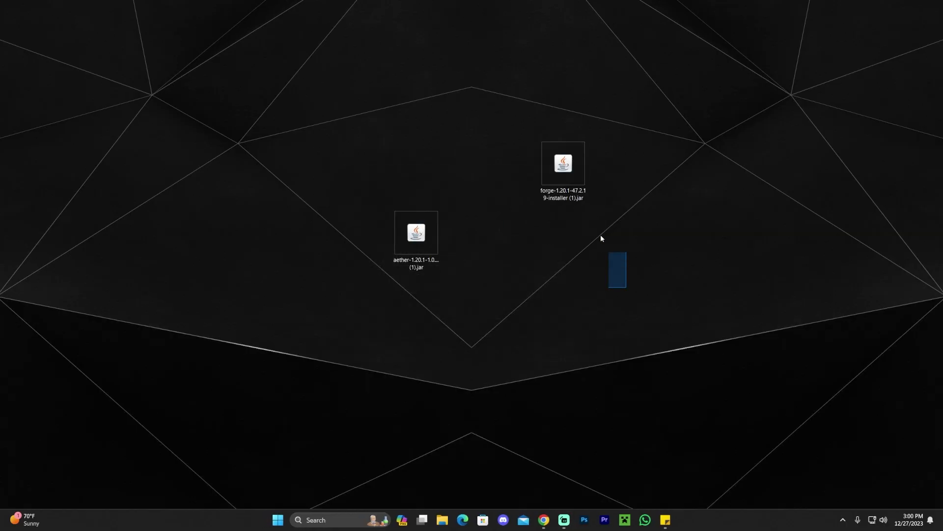
{"action": "key", "text": "Delete"}
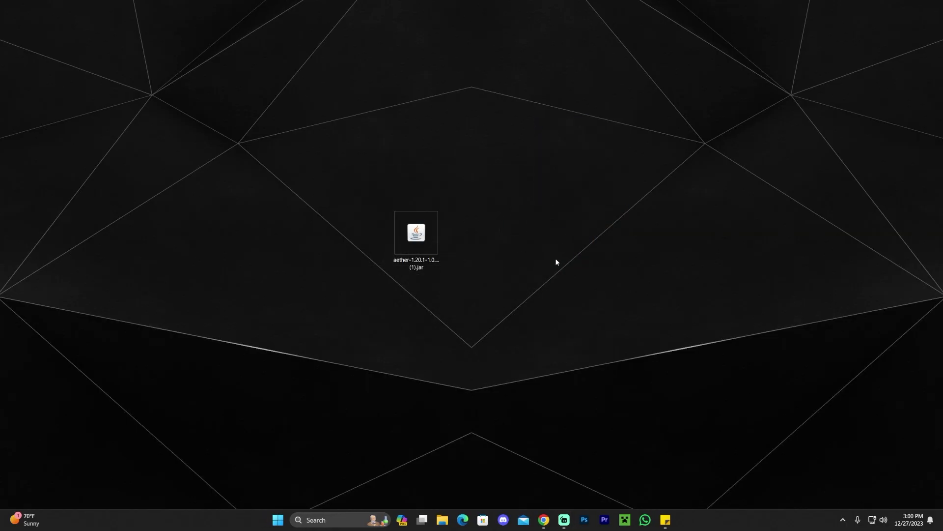
{"action": "left_click", "coordinate": [625, 519]}
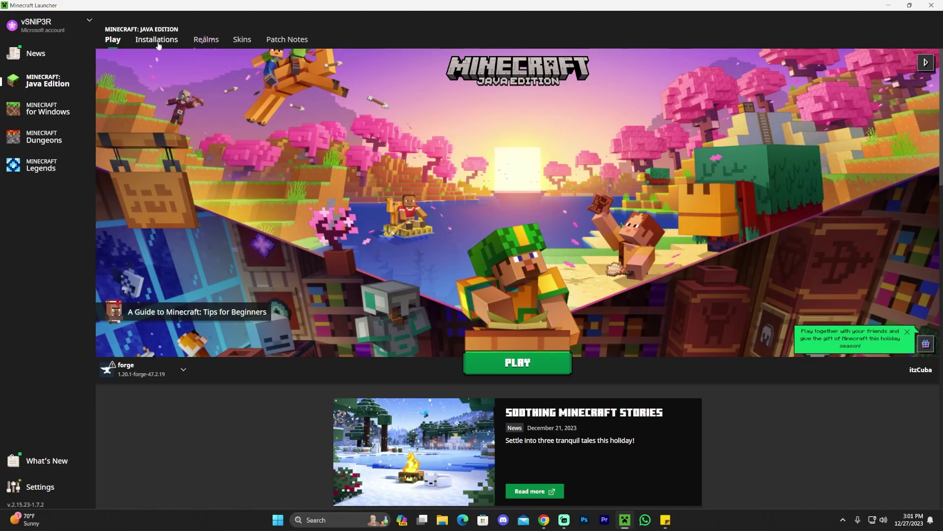
On Installations, enable Releases, Snapshots and Modded so the forge 1.20.1-forge-47.2.19 profile shows
{"action": "left_click", "coordinate": [158, 40]}
{"action": "left_click", "coordinate": [668, 69]}
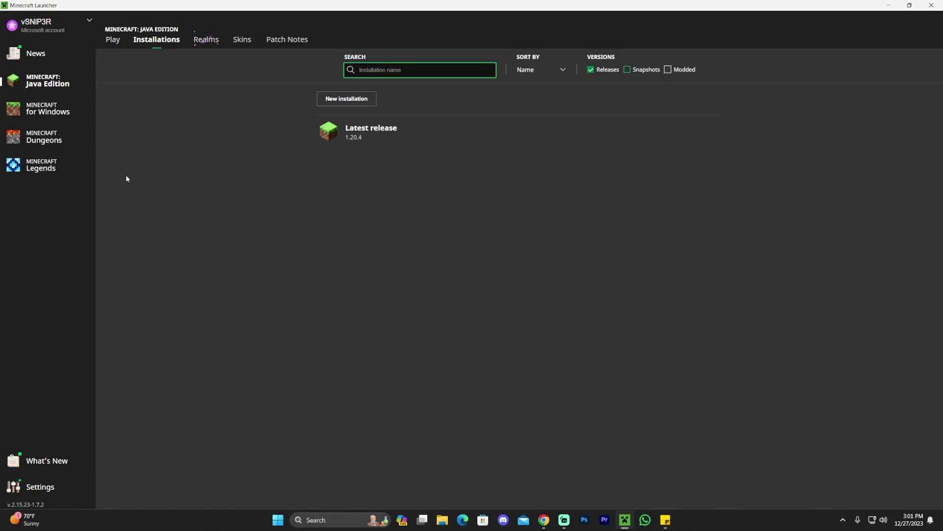
{"action": "left_click", "coordinate": [668, 69]}
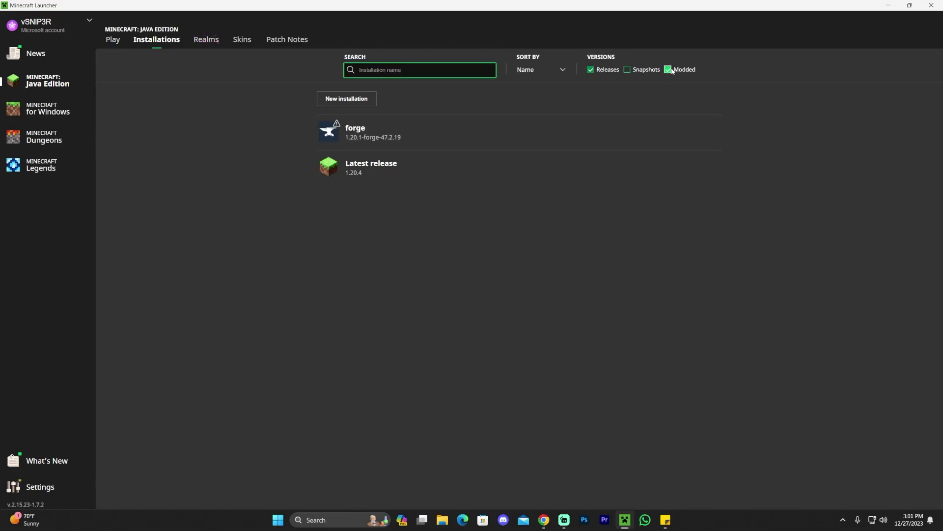
{"action": "left_click", "coordinate": [627, 69]}
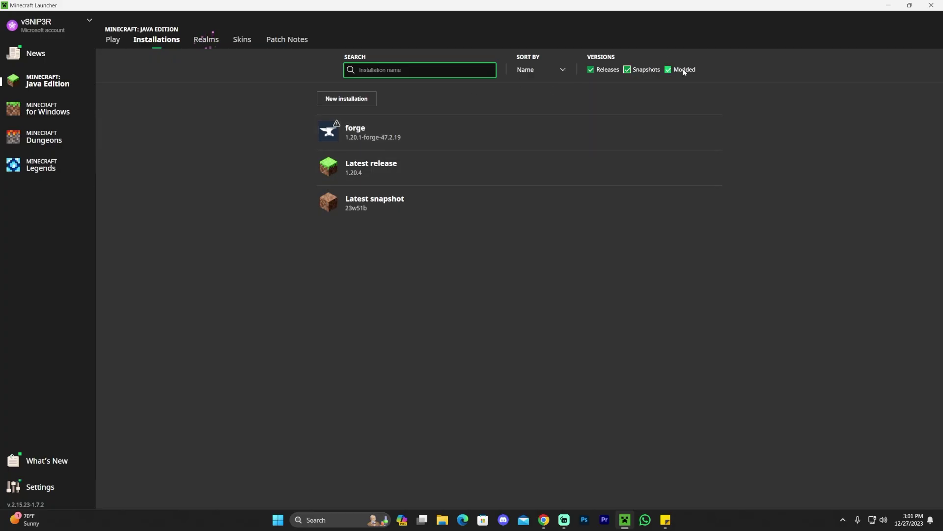
{"action": "left_click", "coordinate": [668, 69]}
{"action": "left_click", "coordinate": [668, 70]}
Begin a new installation with release 1.20.1-forge-47.2.19, cancel it, and return to Play
{"action": "left_click", "coordinate": [356, 98]}
{"action": "left_click", "coordinate": [421, 140]}
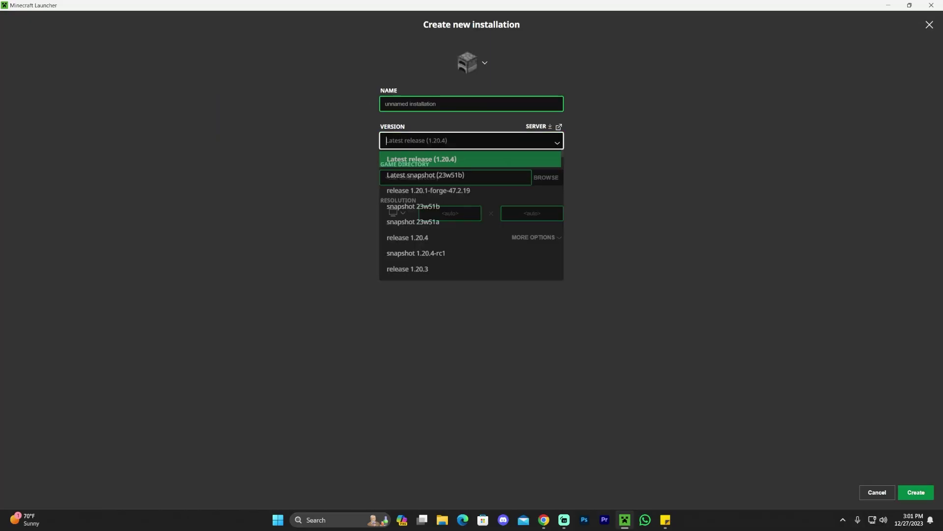
{"action": "left_click", "coordinate": [451, 192]}
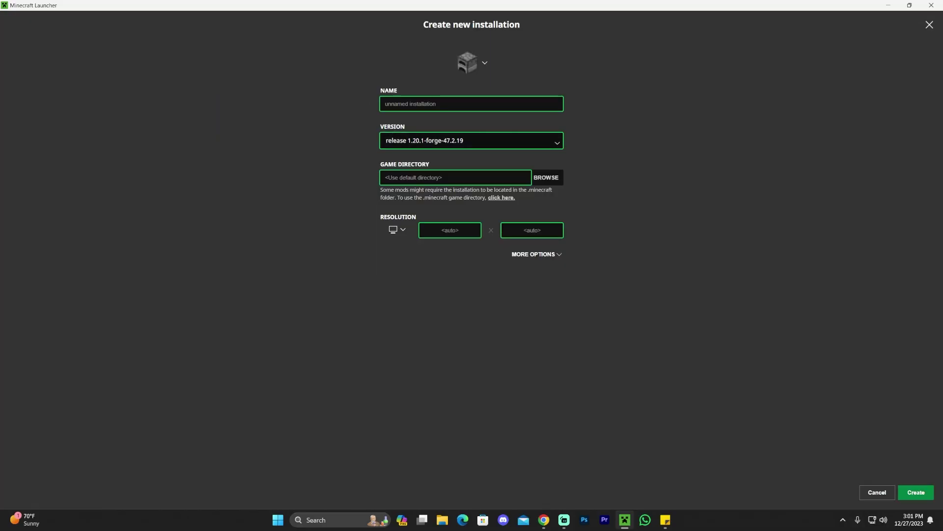
{"action": "left_click", "coordinate": [426, 141]}
{"action": "left_click", "coordinate": [432, 192]}
{"action": "left_click", "coordinate": [441, 104]}
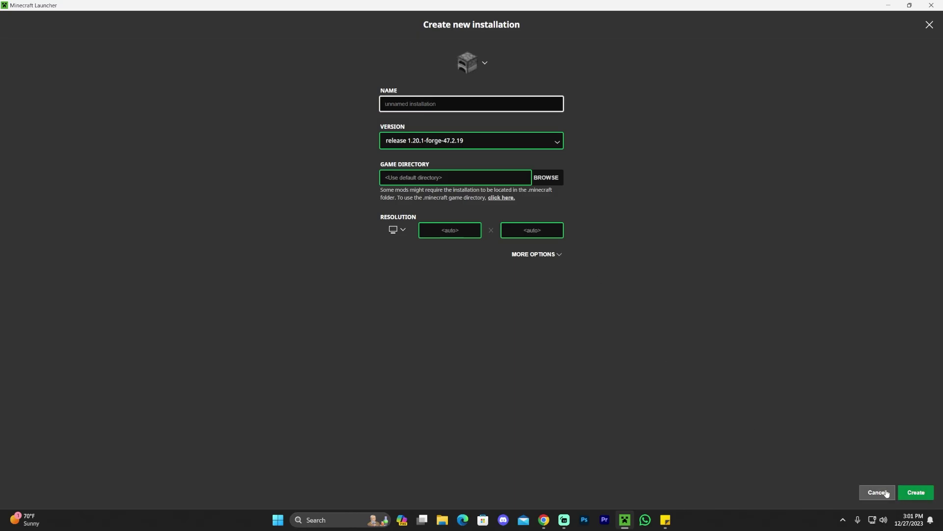
{"action": "left_click", "coordinate": [865, 492]}
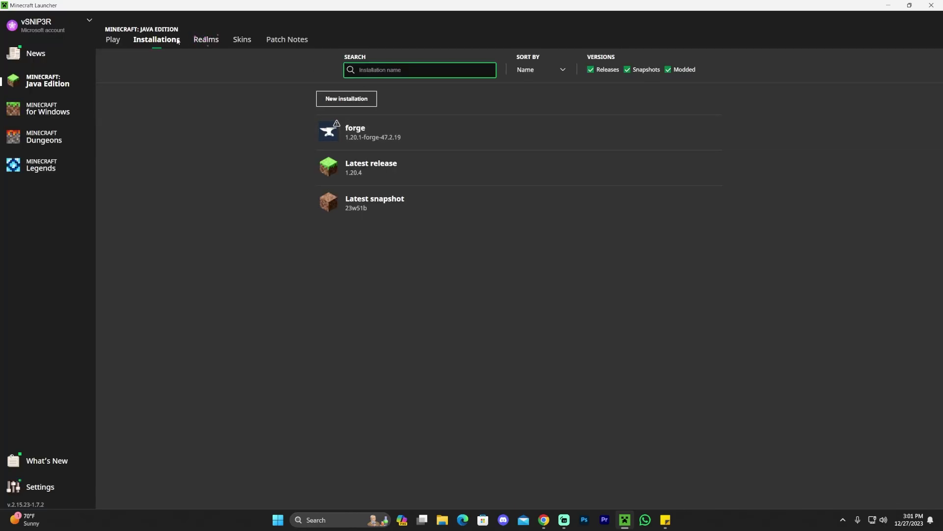
{"action": "left_click", "coordinate": [113, 39]}
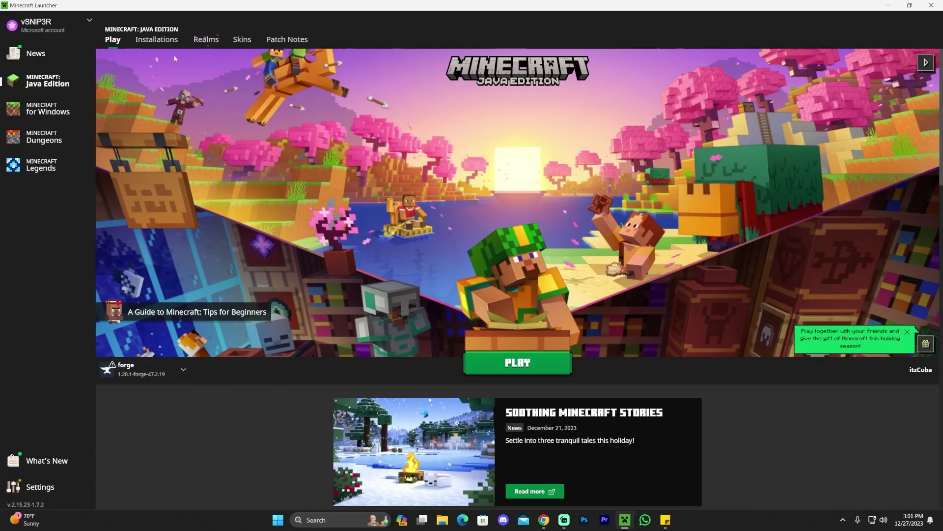
Open the forge installation's .minecraft game folder and delete the old mods folder
{"action": "left_click", "coordinate": [153, 40]}
{"action": "mouse_move", "coordinate": [691, 135]}
{"action": "left_click", "coordinate": [696, 134]}
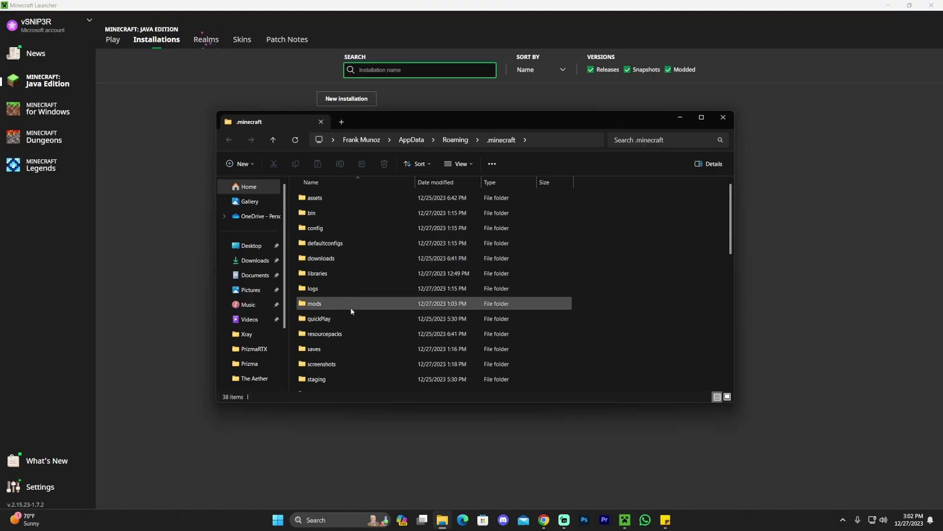
{"action": "left_click", "coordinate": [320, 304]}
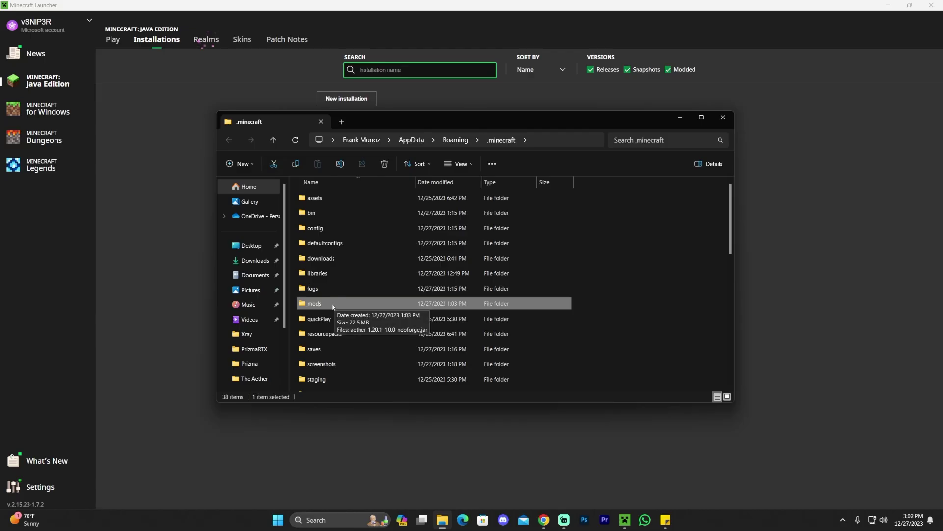
{"action": "left_click", "coordinate": [322, 306]}
{"action": "key", "text": "Escape"}
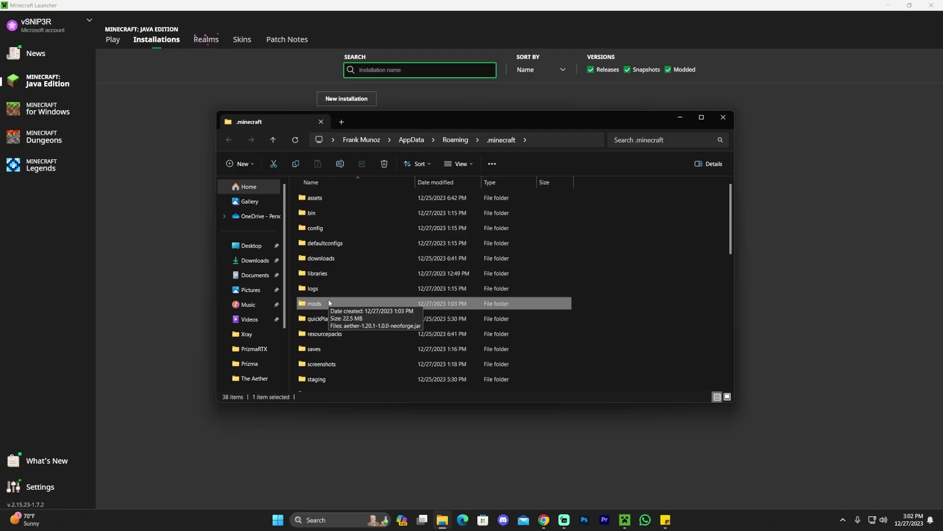
{"action": "key", "text": "Delete"}
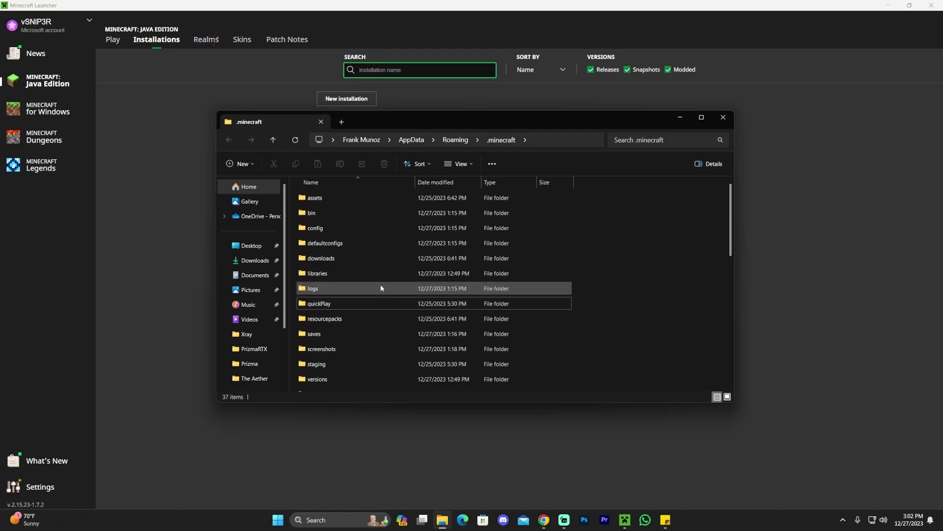
Create a new empty folder named 'mods' in .minecraft and open it
{"action": "right_click", "coordinate": [630, 211]}
{"action": "mouse_move", "coordinate": [665, 285]}
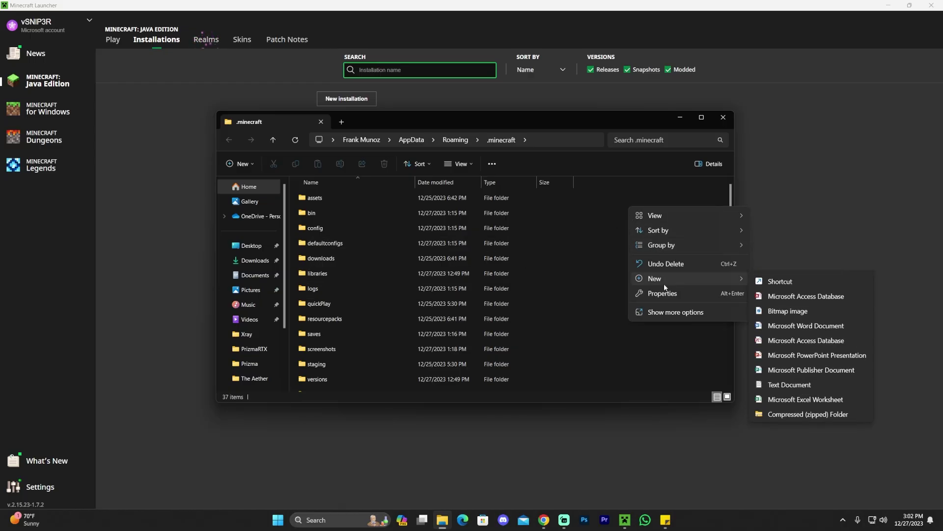
{"action": "left_click", "coordinate": [777, 279]}
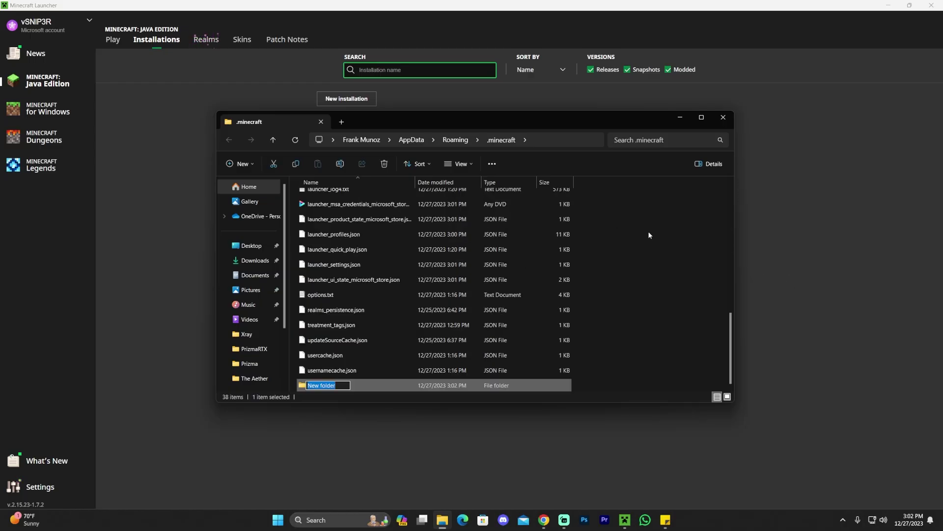
{"action": "type", "text": "mods"}
{"action": "key", "text": "Return"}
{"action": "left_click", "coordinate": [338, 387]}
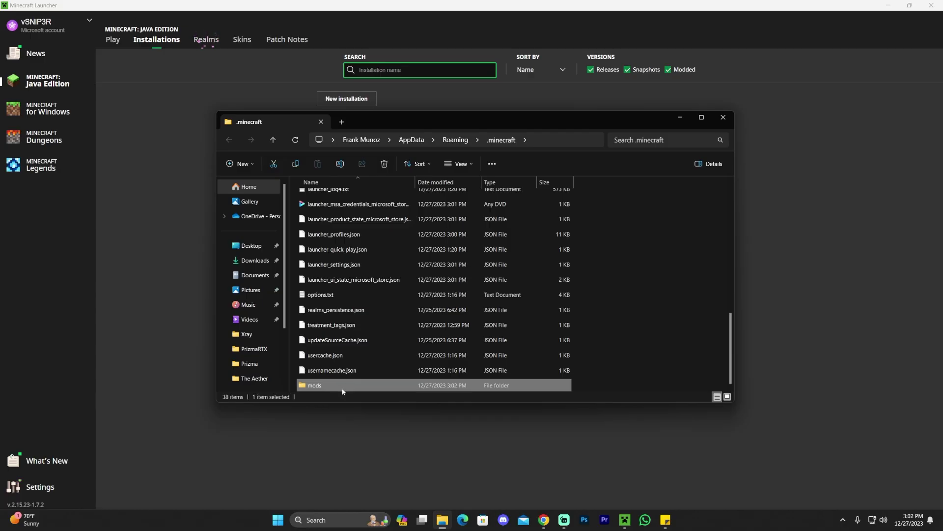
{"action": "double_click", "coordinate": [342, 388]}
Hide the launcher and place the mods window beside the Aether jar on the desktop
{"action": "left_click", "coordinate": [887, 5]}
{"action": "left_click_drag", "start_coordinate": [602, 123], "coordinate": [540, 284]}
{"action": "left_click_drag", "start_coordinate": [419, 252], "coordinate": [369, 114]}
{"action": "left_click_drag", "start_coordinate": [466, 276], "coordinate": [566, 149]}
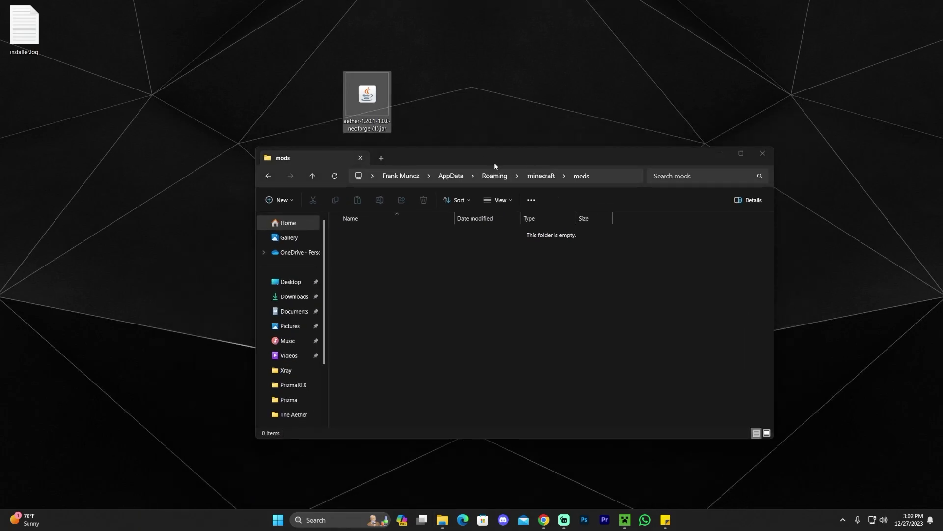
Move aether-1.20.1-1.0.0-neoforge (1).jar from the desktop into mods, then close that window
{"action": "left_click_drag", "start_coordinate": [372, 100], "coordinate": [522, 284]}
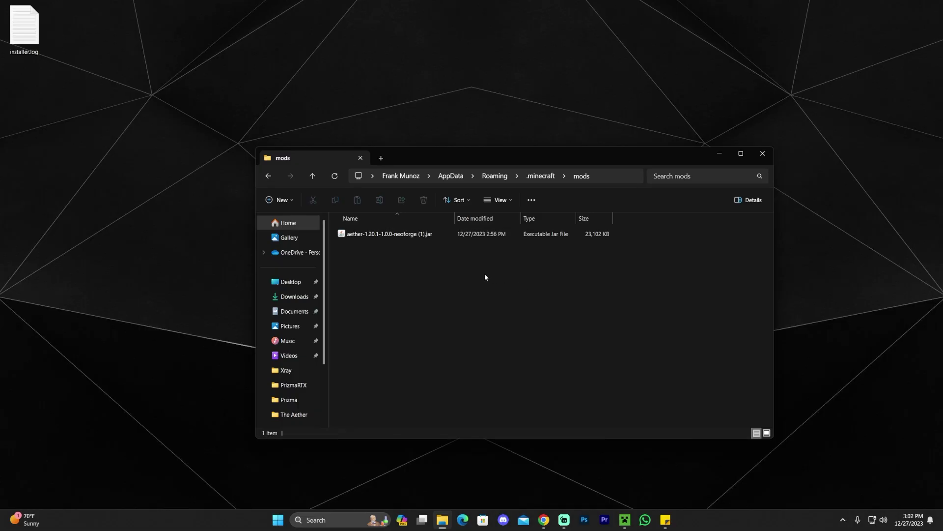
{"action": "left_click_drag", "start_coordinate": [486, 342], "coordinate": [339, 228]}
{"action": "left_click", "coordinate": [417, 271]}
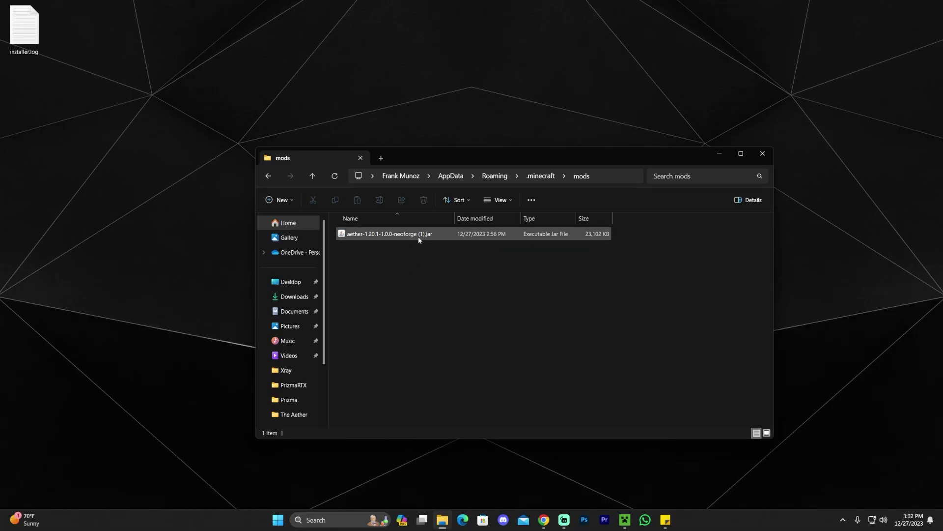
{"action": "left_click_drag", "start_coordinate": [447, 319], "coordinate": [374, 234]}
{"action": "left_click", "coordinate": [422, 278]}
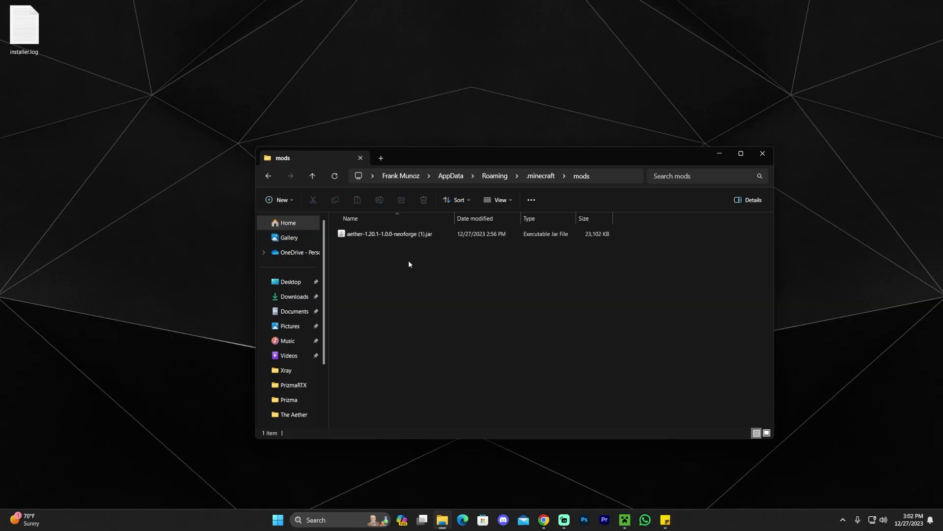
{"action": "left_click_drag", "start_coordinate": [432, 269], "coordinate": [433, 239]}
{"action": "left_click", "coordinate": [396, 243]}
{"action": "left_click", "coordinate": [442, 235]}
{"action": "left_click", "coordinate": [759, 155]}
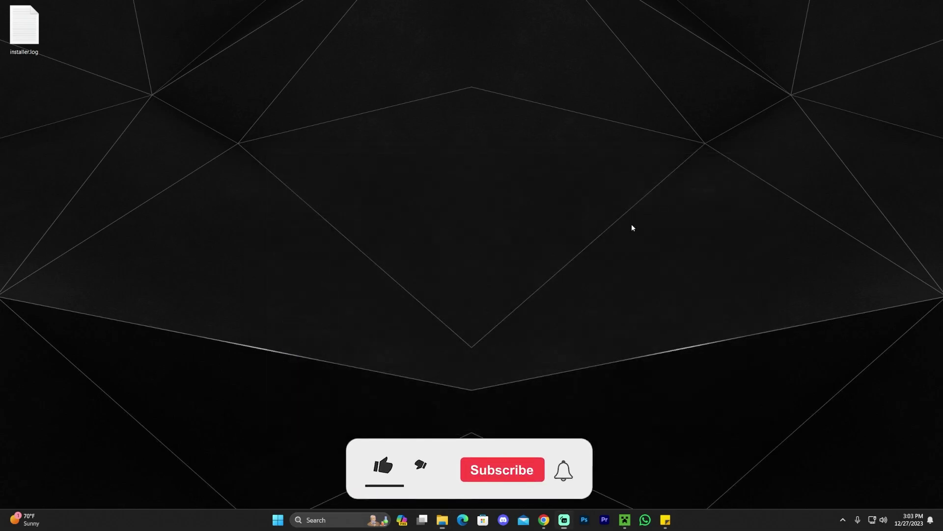
Launch the forge 1.20.1-forge-47.2.19 installation from the Minecraft Launcher
{"action": "left_click", "coordinate": [632, 520]}
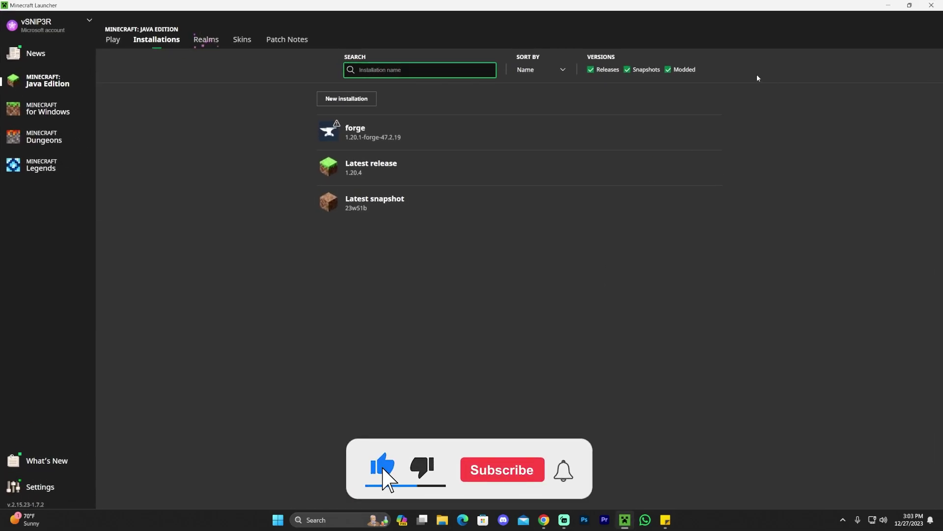
{"action": "mouse_move", "coordinate": [390, 131]}
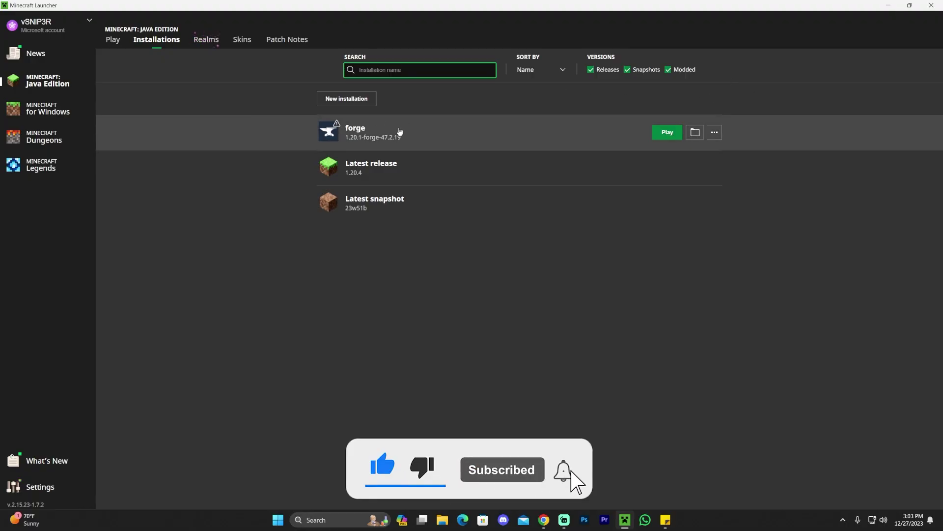
{"action": "left_click", "coordinate": [666, 132]}
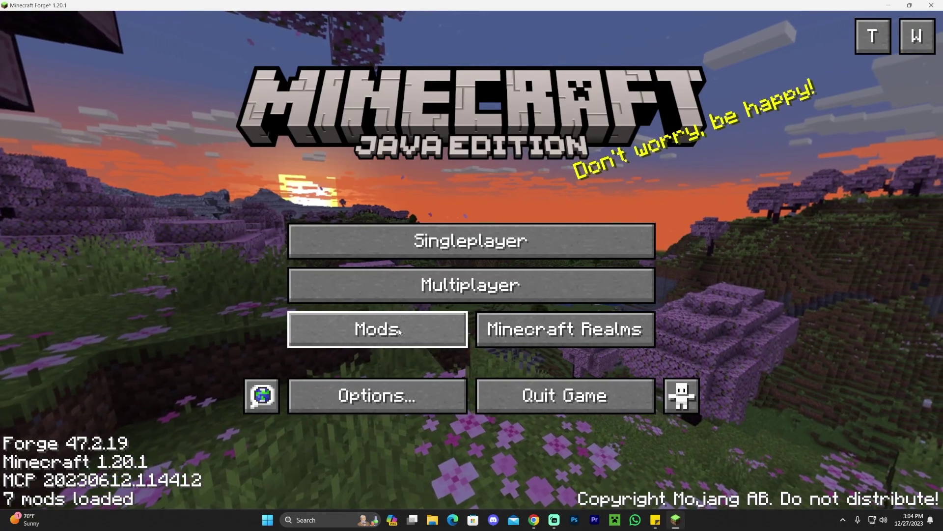
Check The Aether 1.20.1-1.0.0-neoforge in the Mods list, then go to Singleplayer
{"action": "left_click", "coordinate": [393, 327]}
{"action": "scroll", "coordinate": [206, 110], "scroll_direction": "down", "scroll_amount": 3}
{"action": "scroll", "coordinate": [202, 226], "scroll_direction": "up", "scroll_amount": 2}
{"action": "scroll", "coordinate": [169, 267], "scroll_direction": "down", "scroll_amount": 1}
{"action": "scroll", "coordinate": [169, 270], "scroll_direction": "down", "scroll_amount": 1}
{"action": "left_click", "coordinate": [105, 324]}
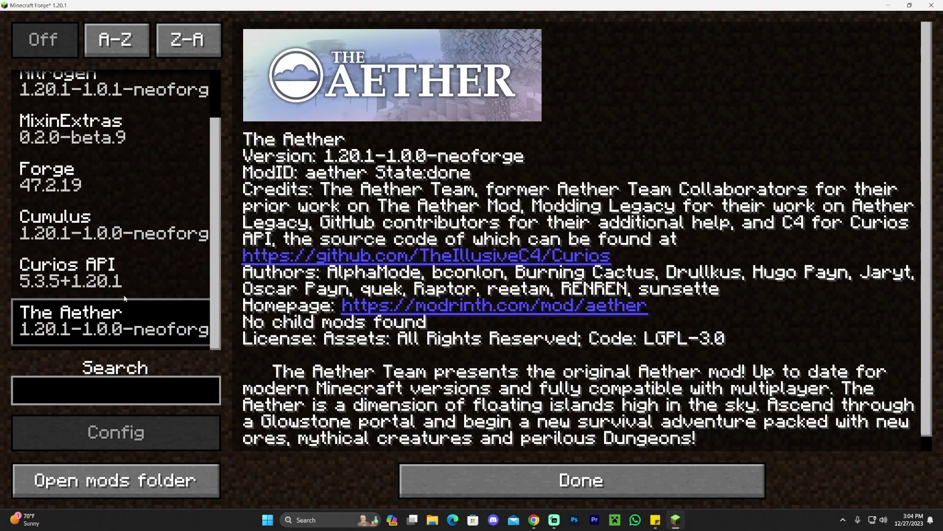
{"action": "scroll", "coordinate": [123, 271], "scroll_direction": "up", "scroll_amount": 3}
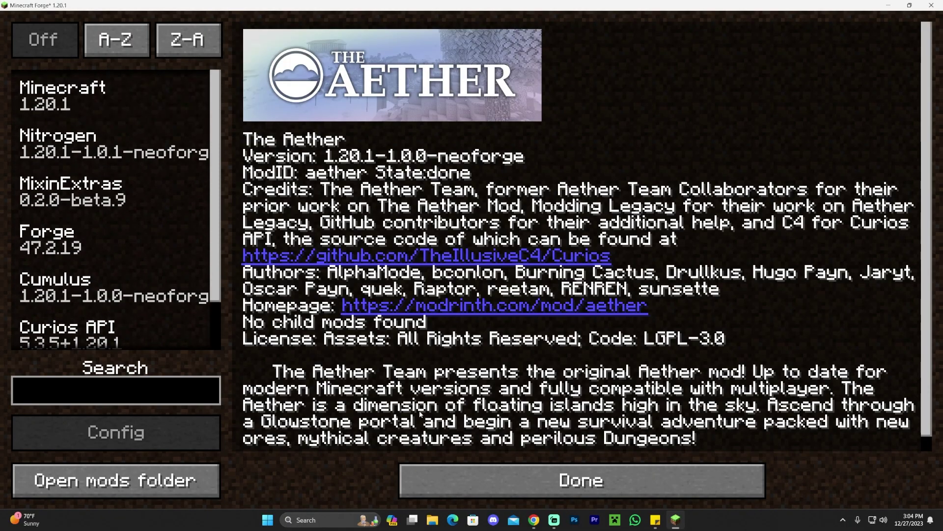
{"action": "key", "text": "Escape"}
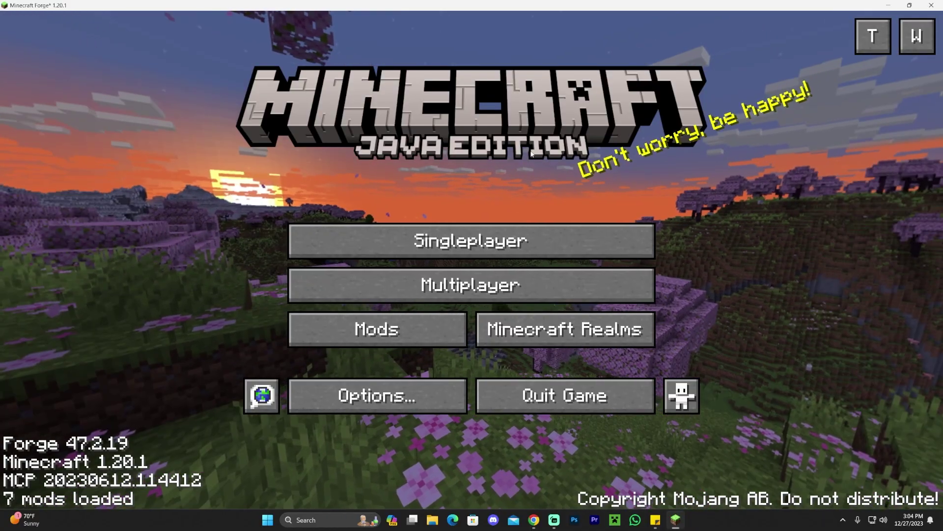
{"action": "left_click", "coordinate": [502, 251]}
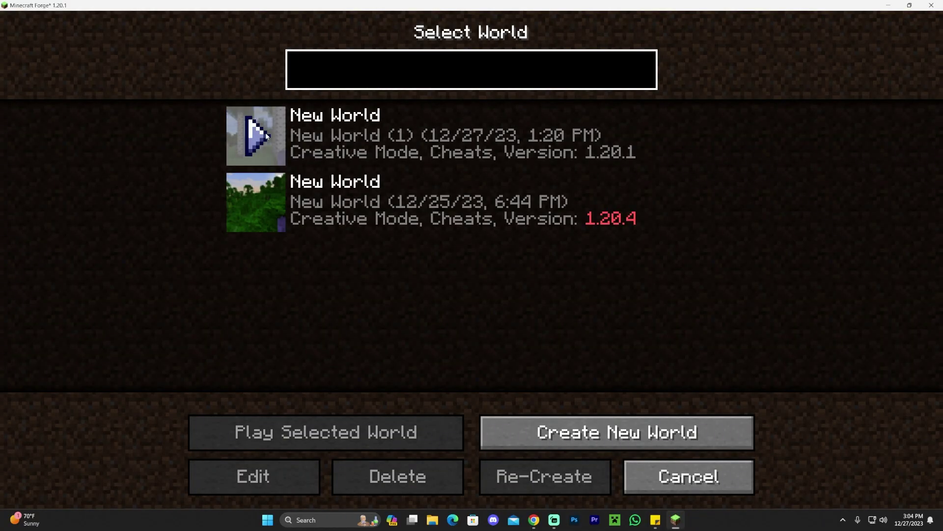
Load the first New World past the experimental warning and ready glowstone near the beach
{"action": "left_click", "coordinate": [258, 136]}
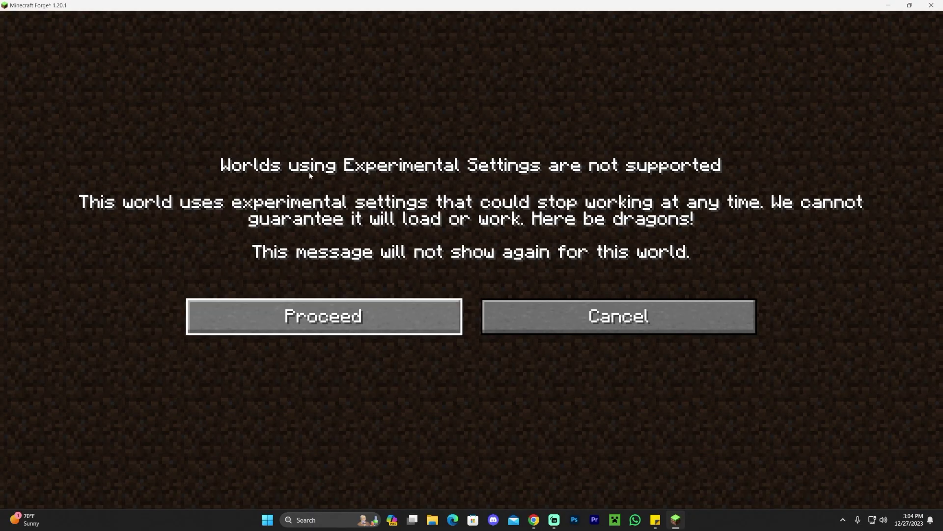
{"action": "key", "text": "Return"}
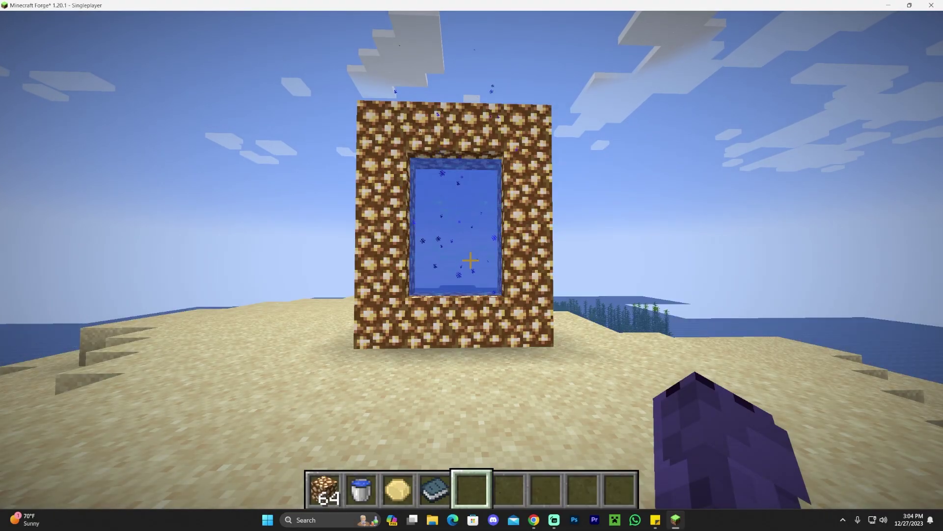
{"action": "key", "text": "w"}
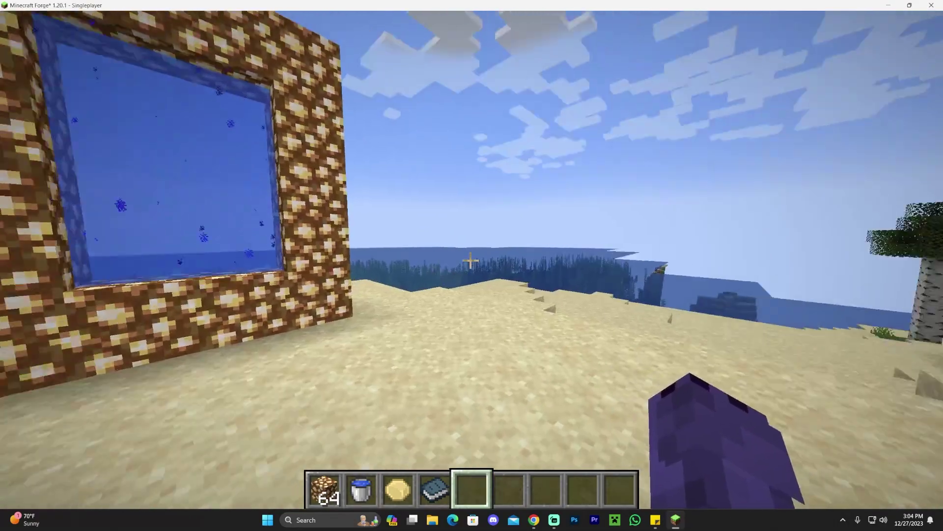
{"action": "key", "text": "w"}
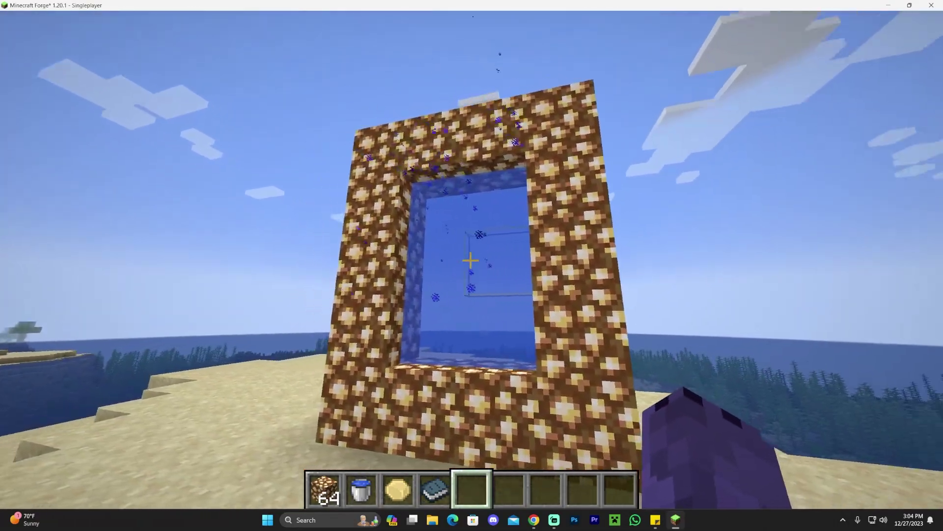
{"action": "key", "text": "1"}
{"action": "key", "text": "s"}
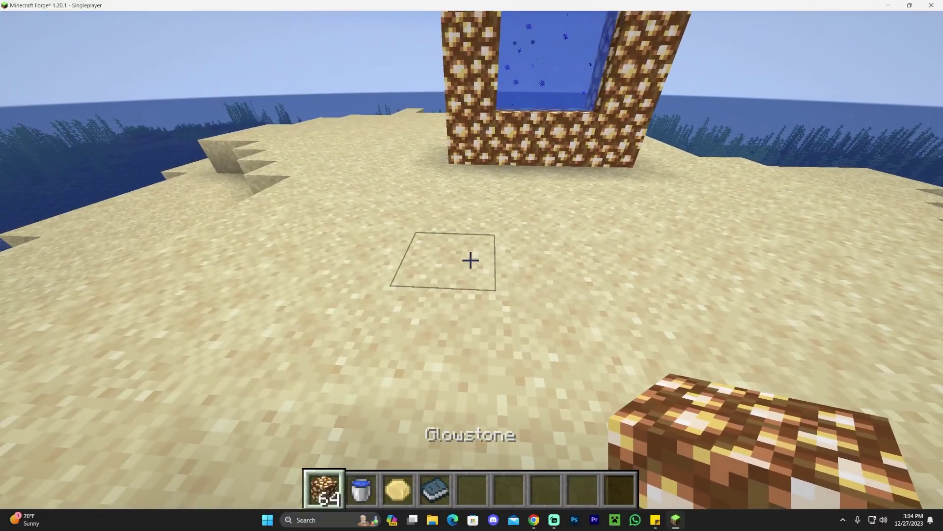
Build a glowstone portal frame on the sand
{"action": "right_click", "coordinate": [470, 260]}
{"action": "right_click", "coordinate": [471, 260]}
{"action": "right_click", "coordinate": [471, 260]}
{"action": "right_click", "coordinate": [470, 260]}
{"action": "key", "text": "space"}
{"action": "right_click", "coordinate": [471, 261]}
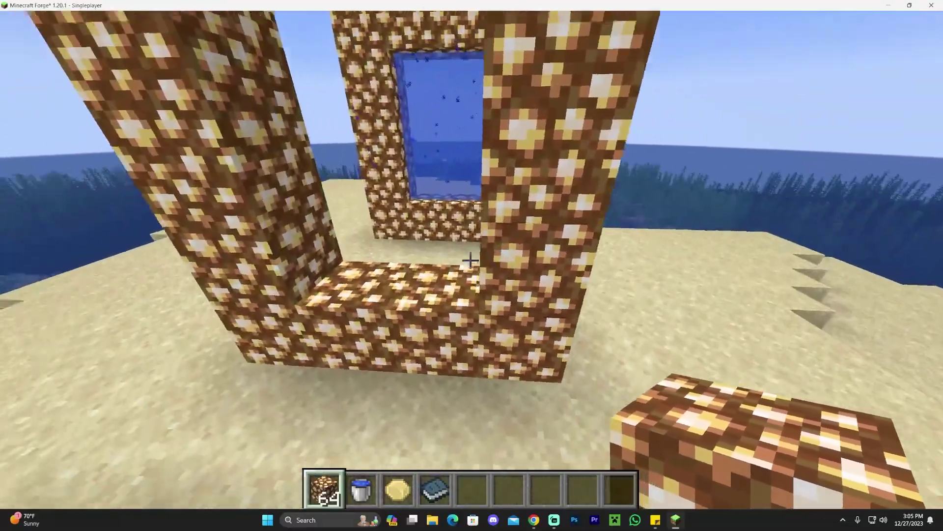
Fill the glowstone frame with water and walk through the portal into the Aether
{"action": "key", "text": "2"}
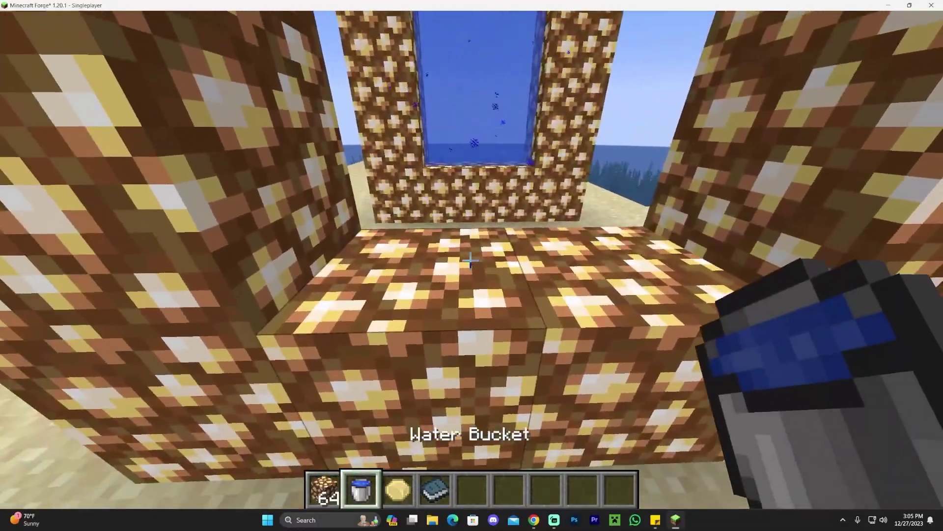
{"action": "right_click", "coordinate": [471, 262]}
{"action": "key", "text": "4"}
{"action": "key", "text": "w"}
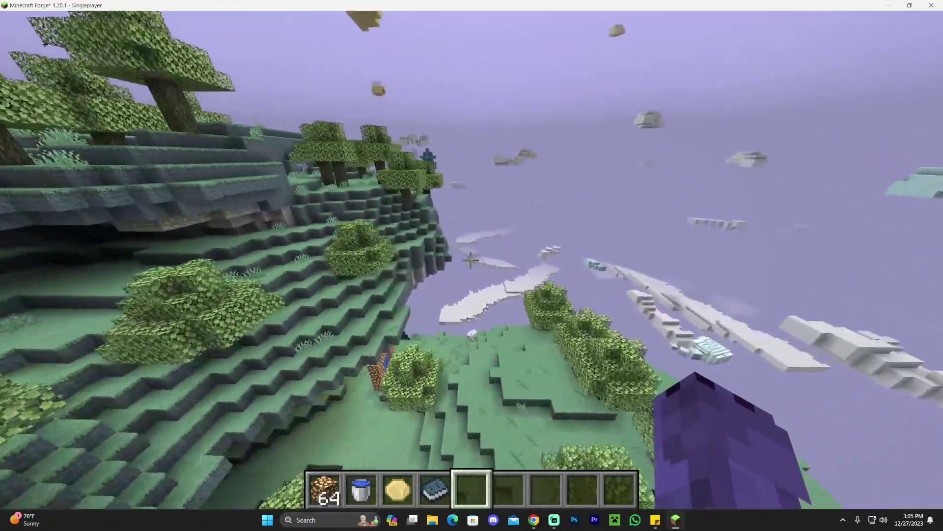